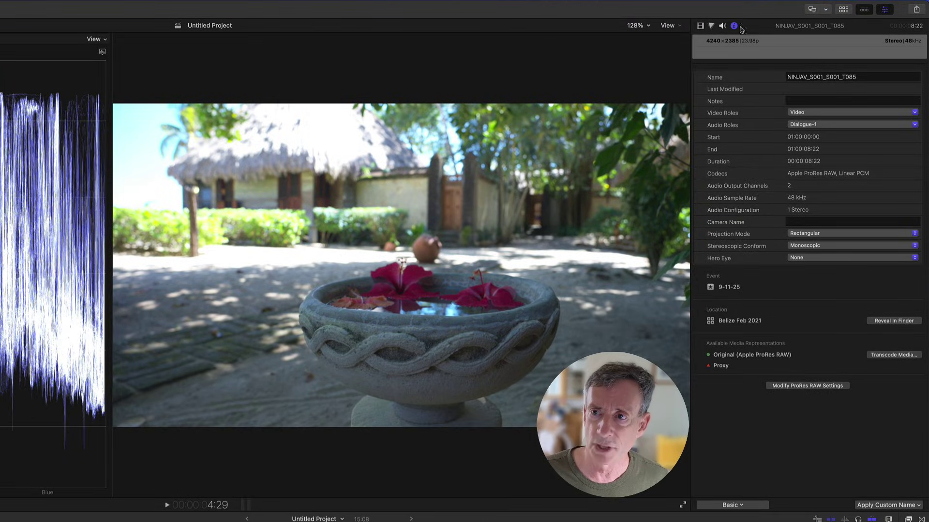
Review the clip's info details, highlighting its Apple ProRes RAW codec.
left_click(699, 26)
left_click(734, 25)
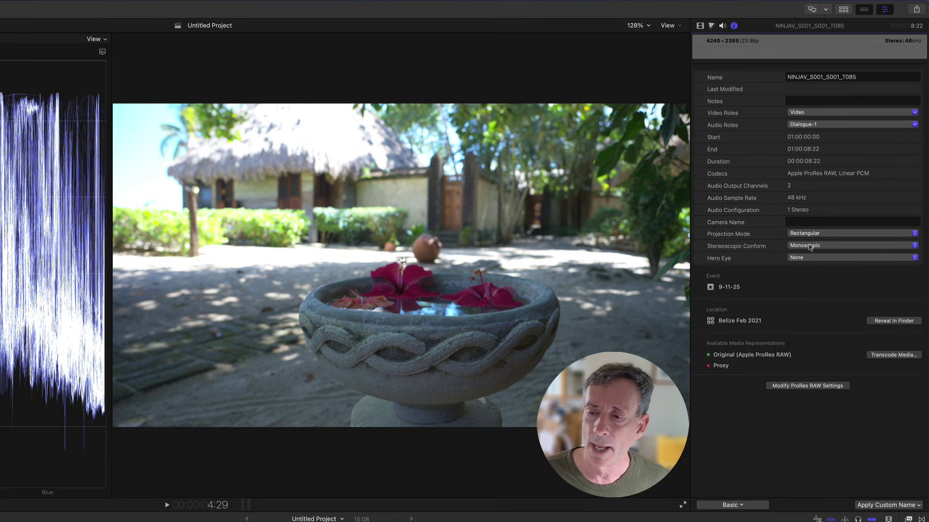
left_click(741, 506)
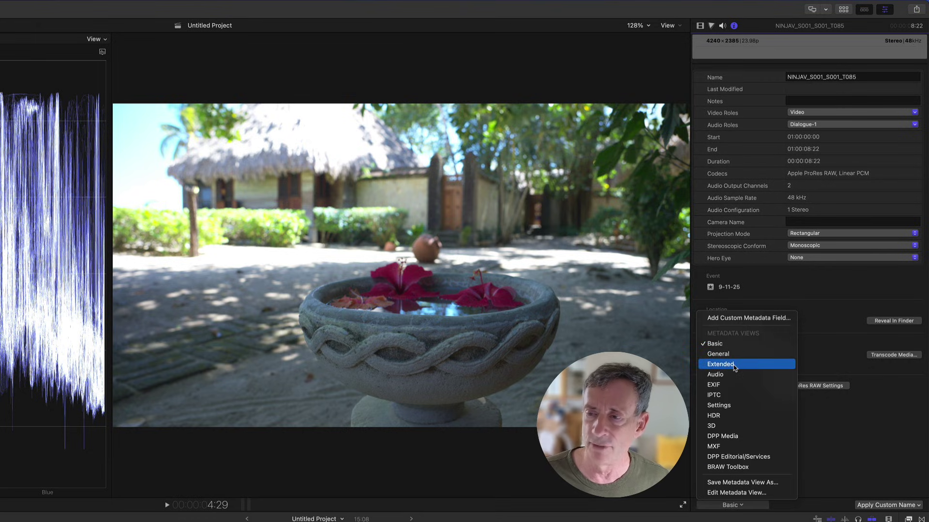
left_click(842, 421)
left_click_drag(784, 178, 877, 175)
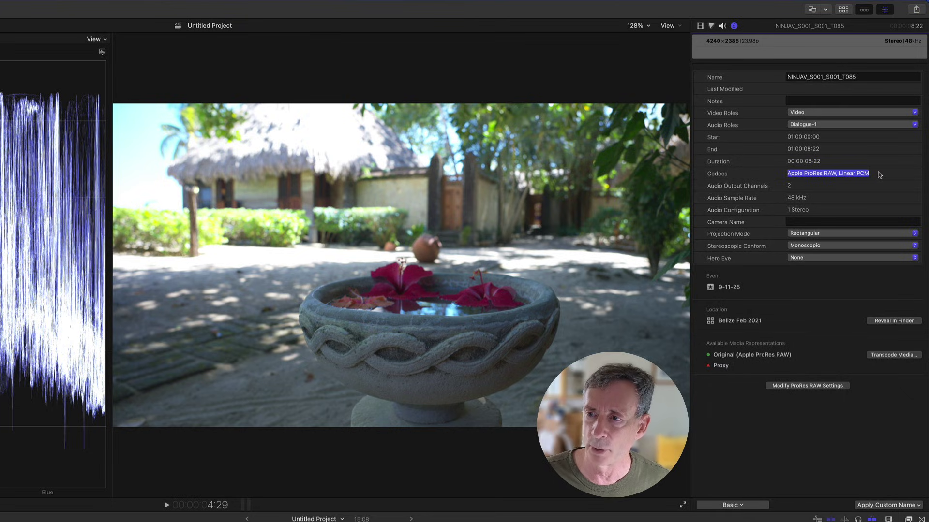
left_click(792, 451)
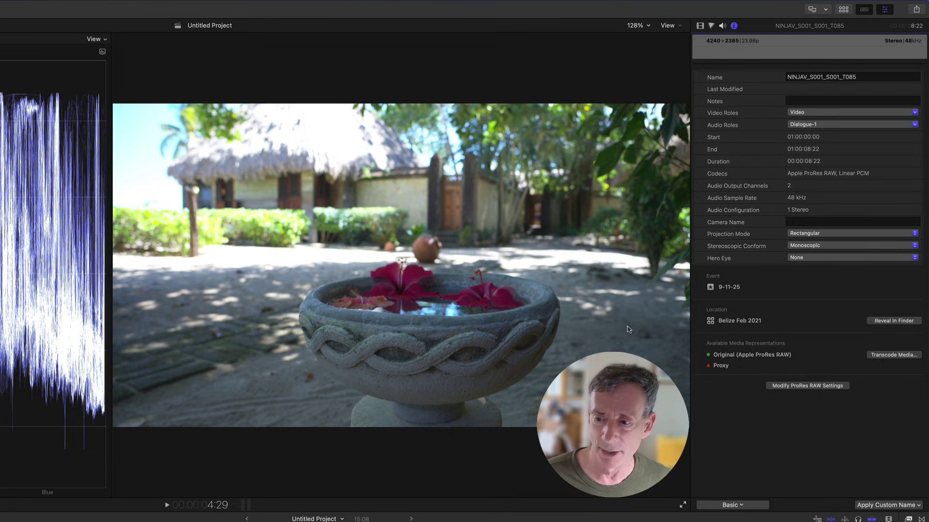
Switch to Extended metadata and check the Sony S-Log3/S-Gamut3 camera LUT, ISO 640 and camera details.
left_click(752, 506)
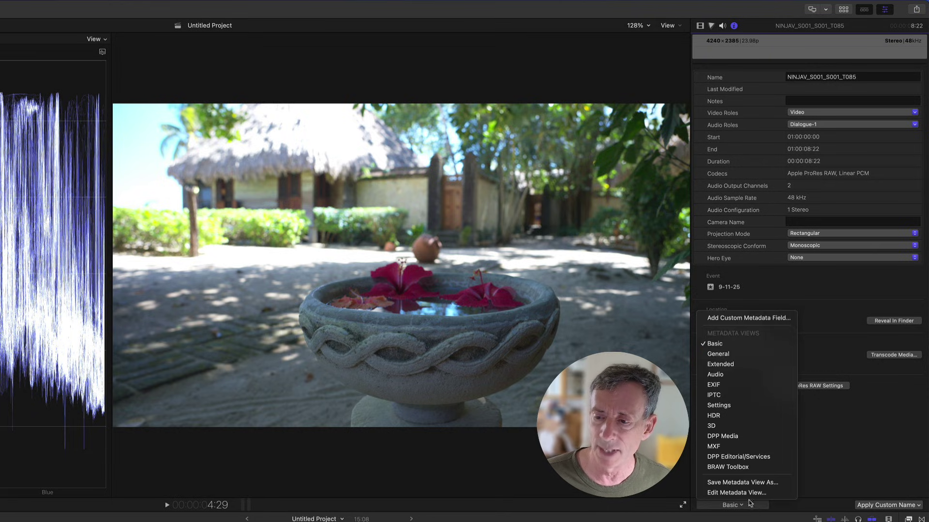
left_click(721, 368)
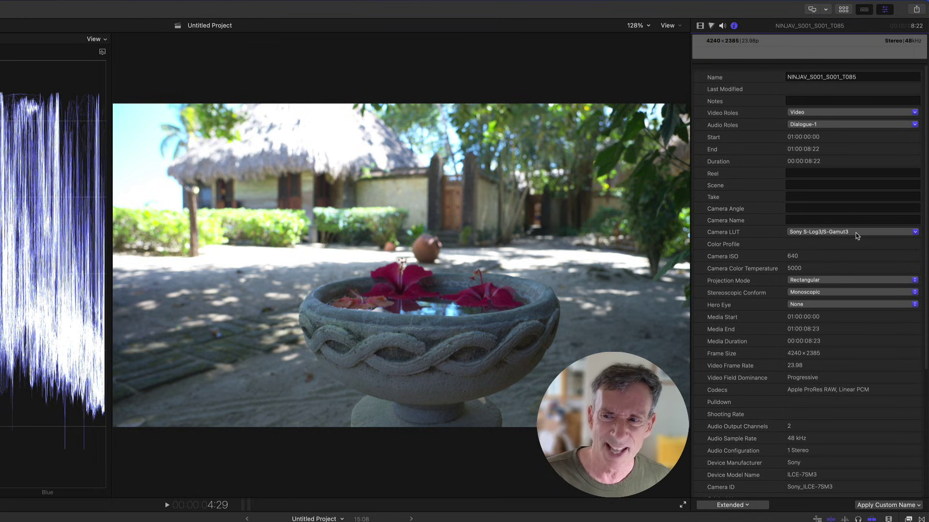
left_click(823, 233)
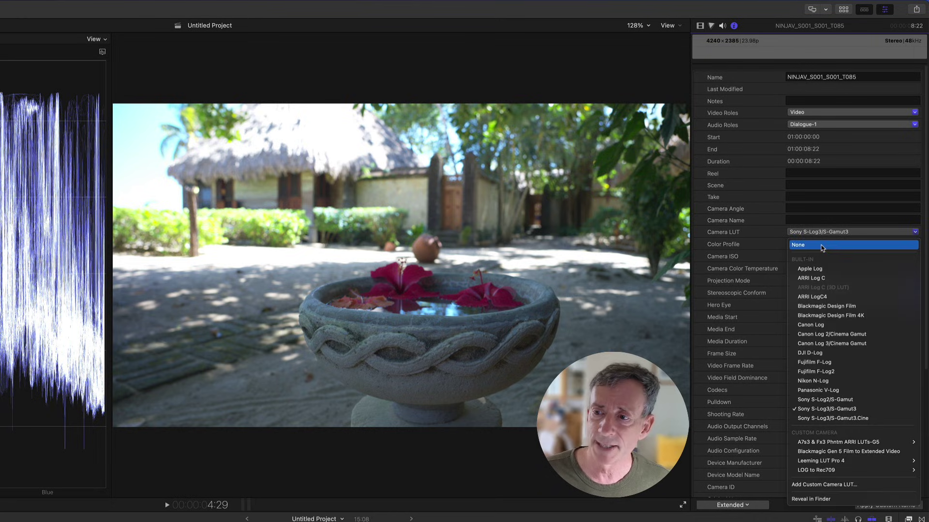
left_click(763, 235)
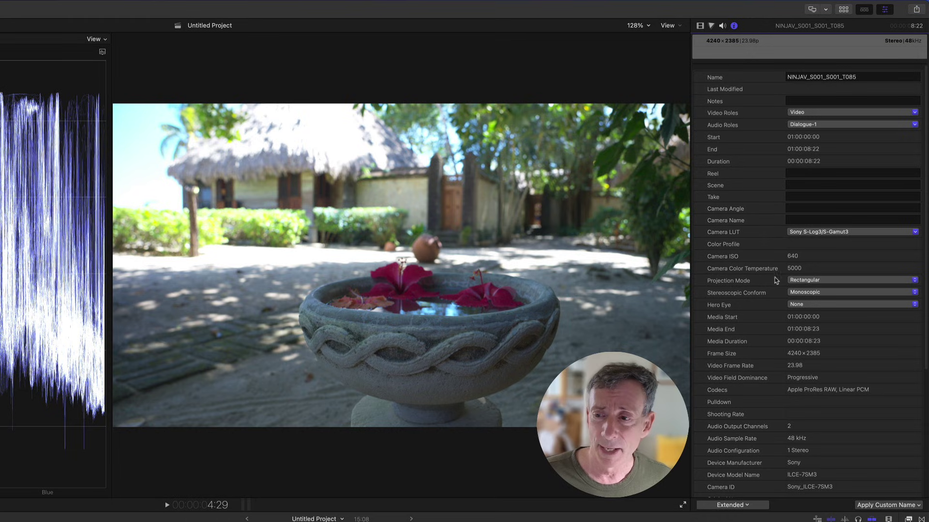
scroll(774, 277, "down", 10)
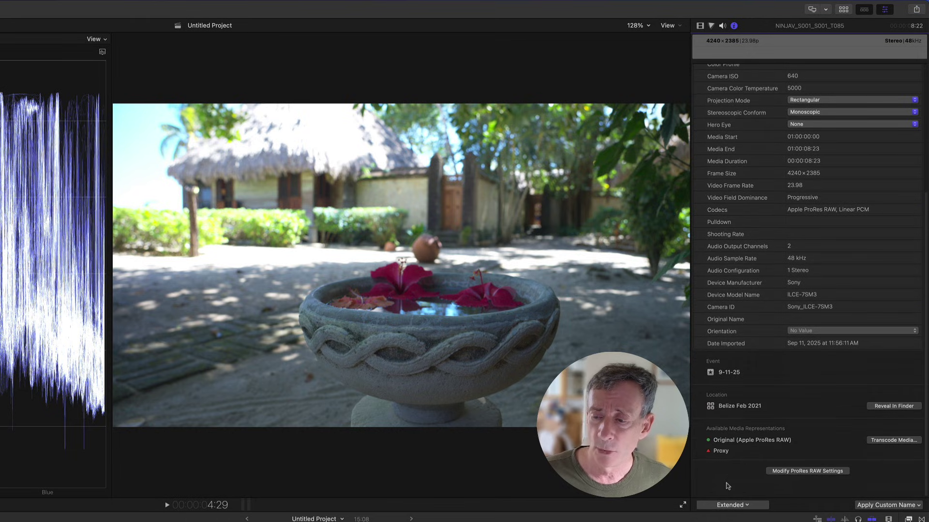
Open the clip's ProRes RAW settings, showing Standard Conversion to Sony S-Log3/S-Gamut3 at ISO 400.
left_click(830, 471)
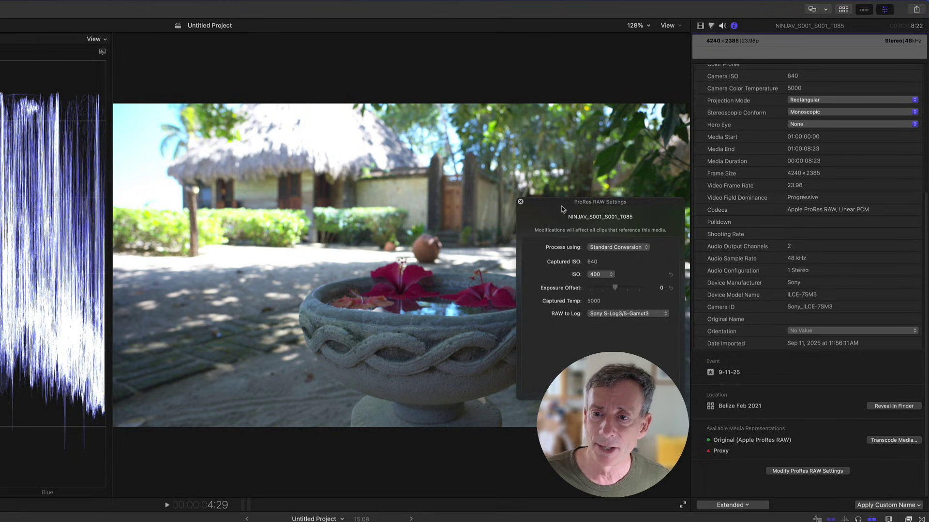
left_click_drag(570, 213, 552, 196)
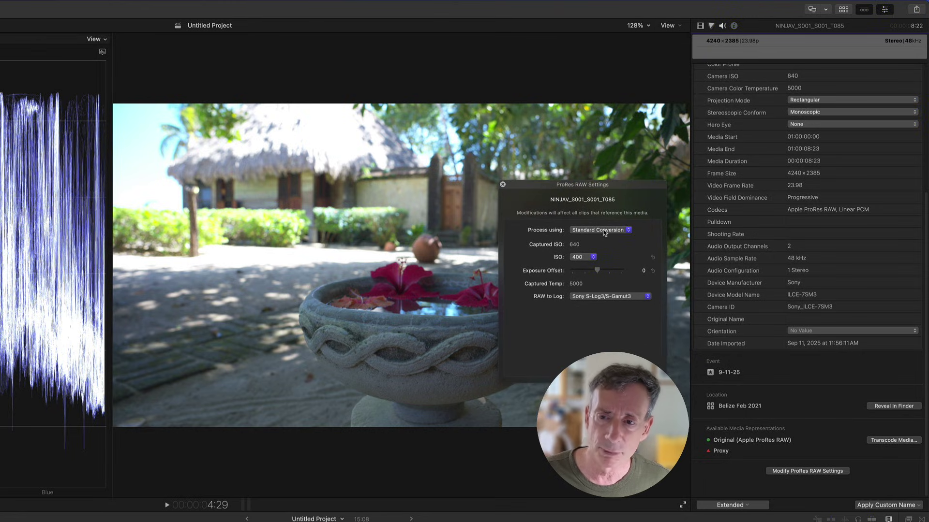
left_click(620, 231)
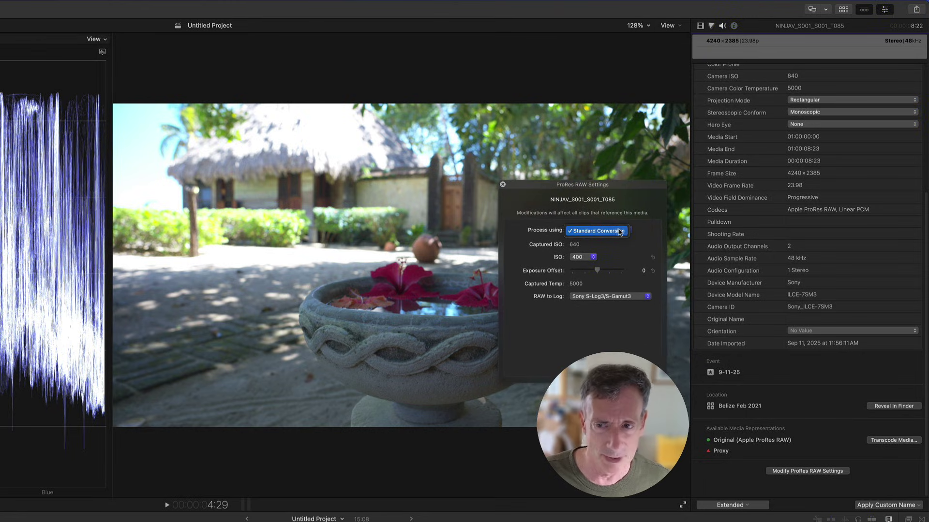
left_click(657, 235)
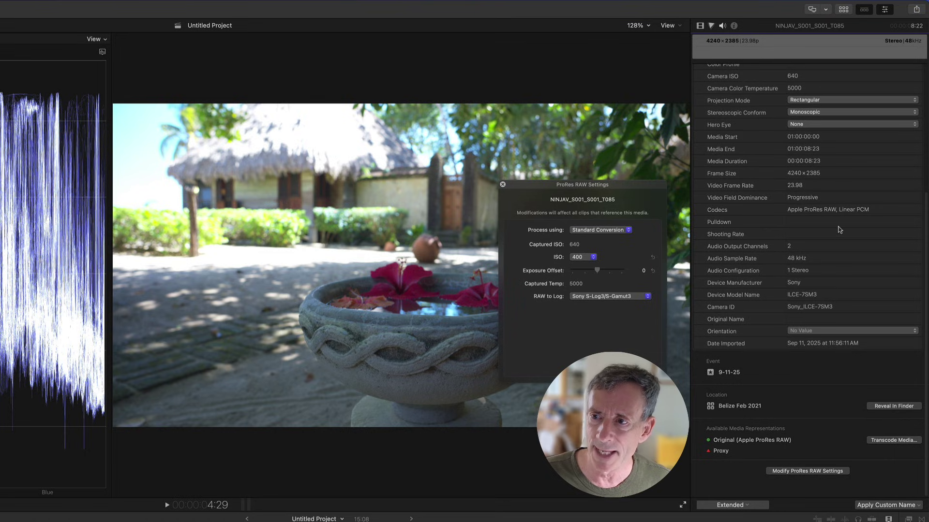
scroll(838, 225, "up", 5)
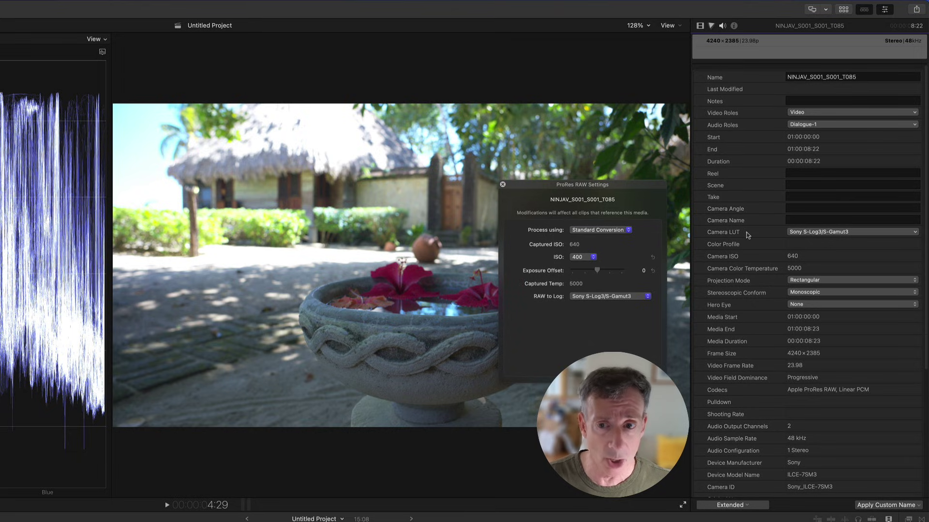
Apply the Neutral A7s3 custom camera LUT, then close the ProRes RAW settings.
left_click(850, 232)
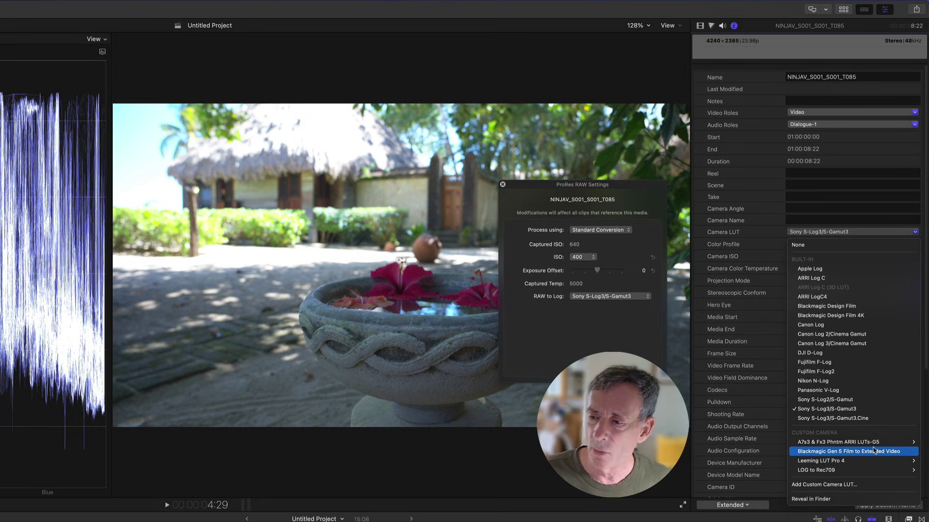
mouse_move(874, 443)
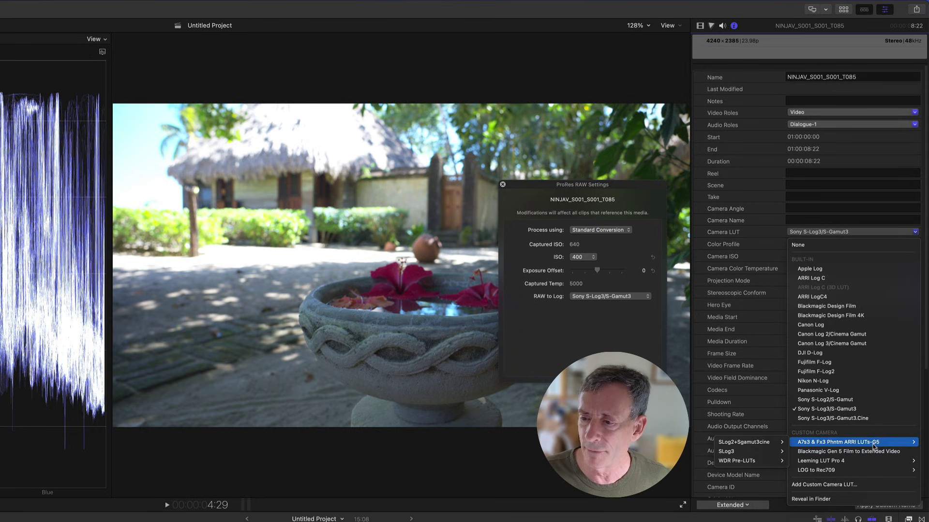
mouse_move(743, 457)
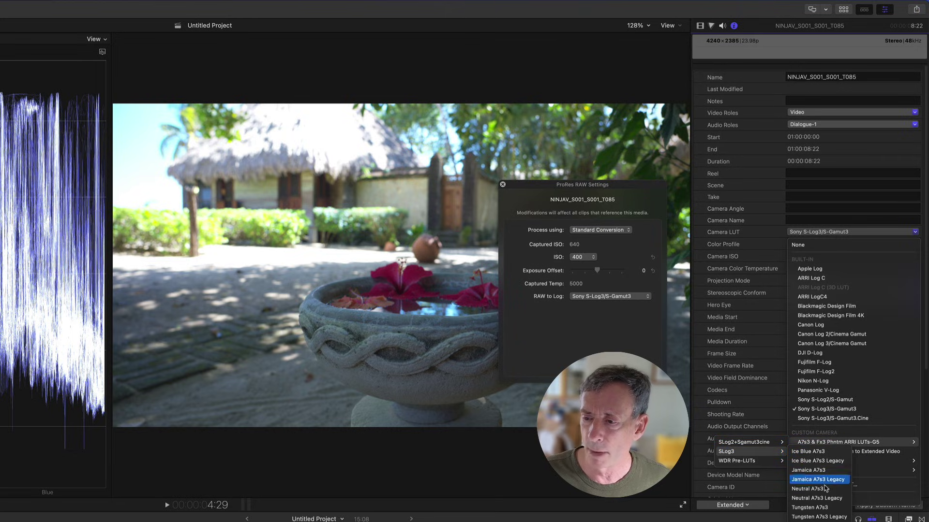
left_click(825, 488)
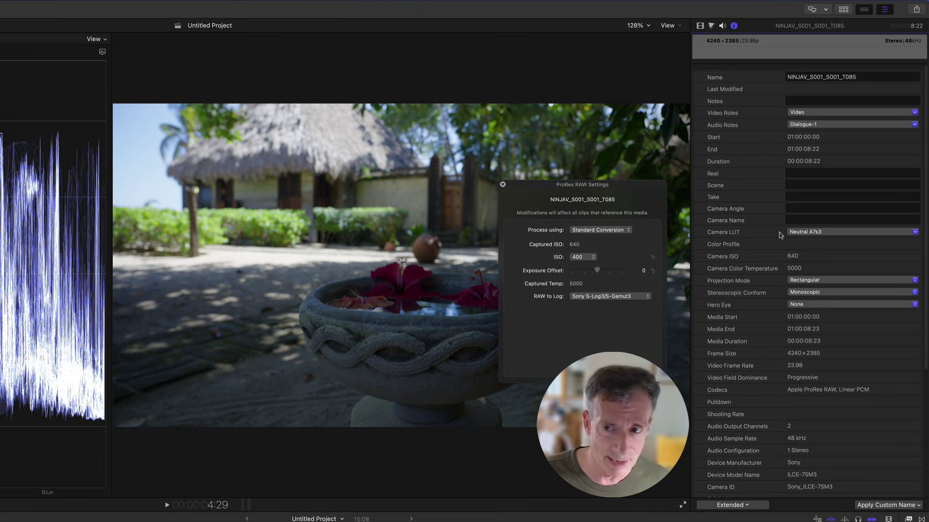
left_click_drag(648, 184, 689, 184)
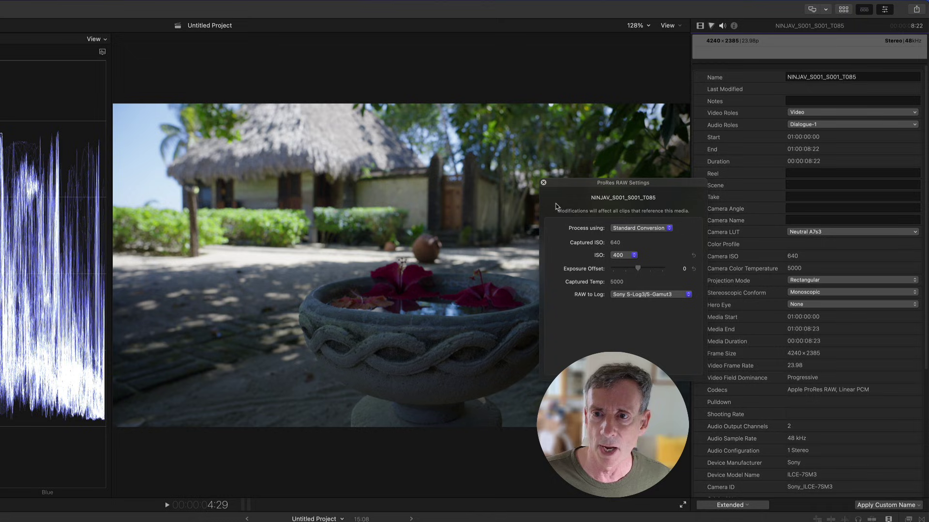
left_click(543, 183)
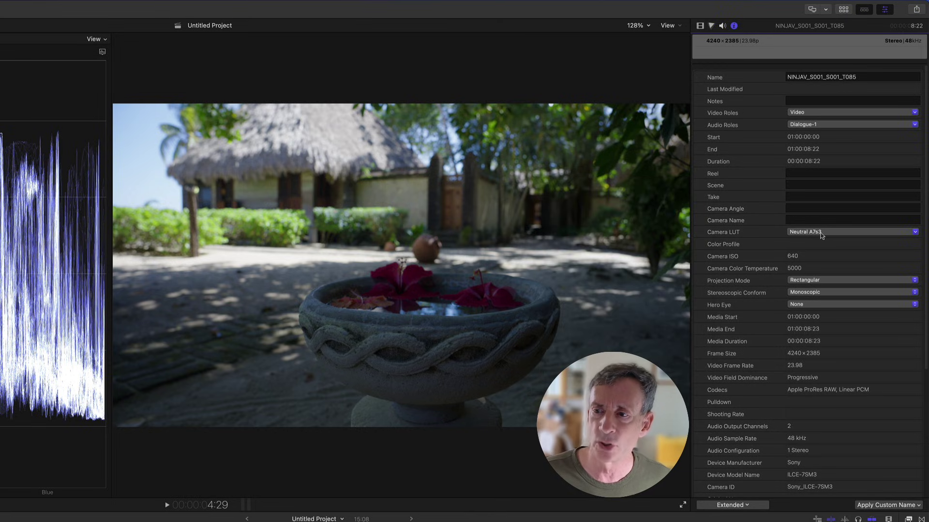
Set the camera LUT to None for flat log, then to Sony S-Log3/S-Gamut3.Cine.
left_click(822, 233)
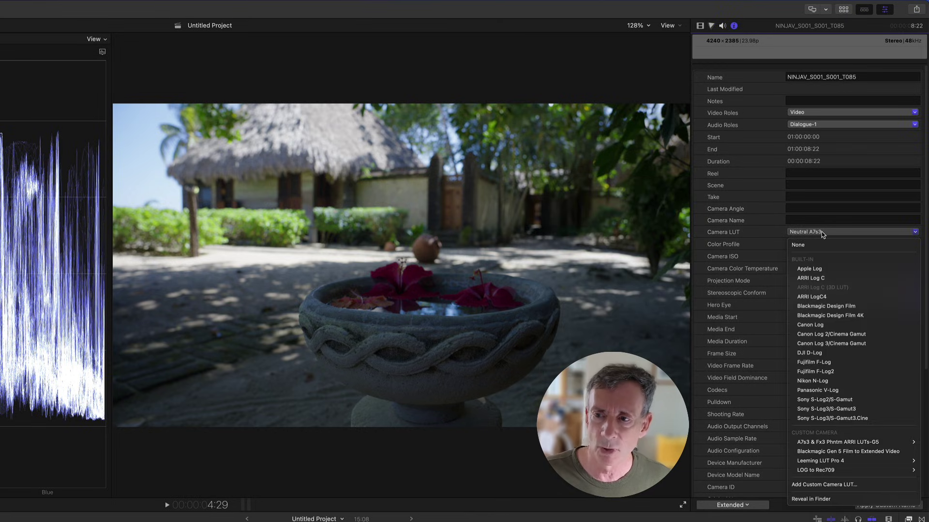
left_click(819, 245)
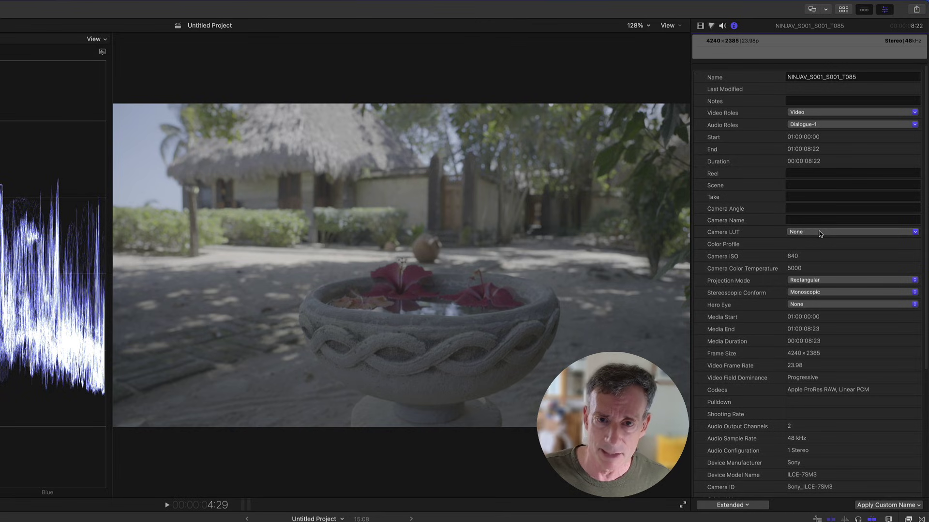
left_click(820, 233)
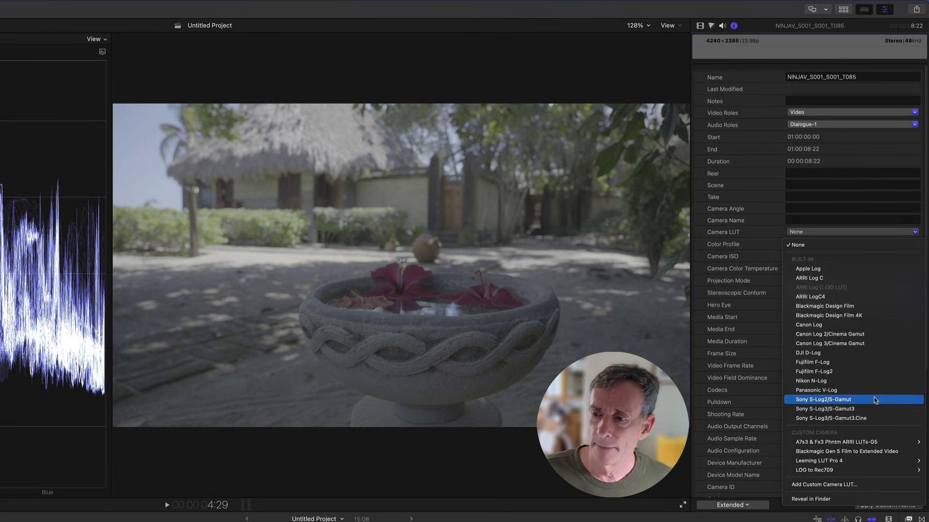
left_click(868, 418)
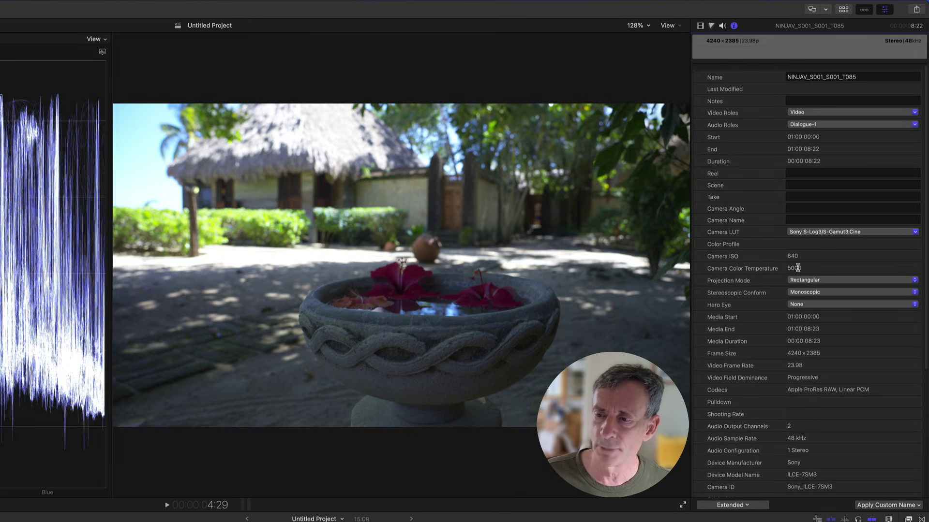
In the ProRes RAW settings, compare ISO 500 and 200, then set the ISO to 400.
scroll(832, 364, "down", 5)
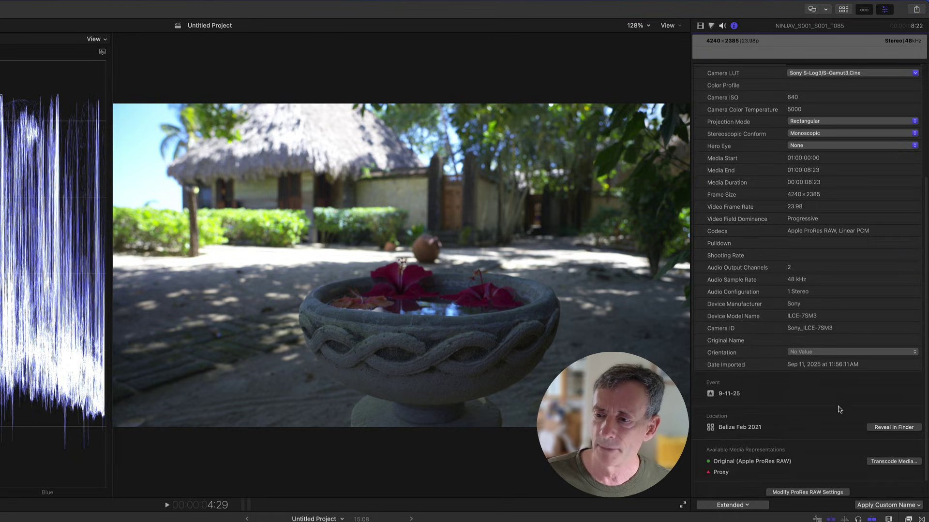
left_click(809, 493)
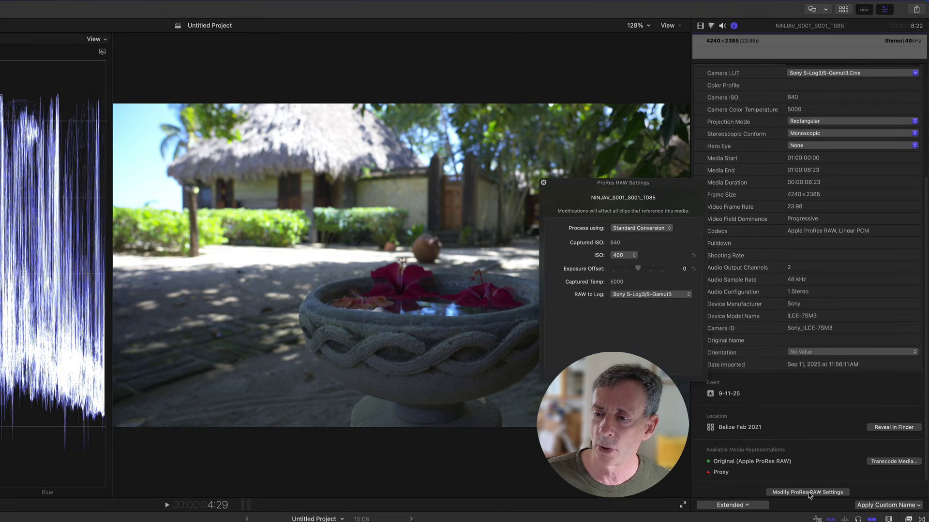
left_click(630, 257)
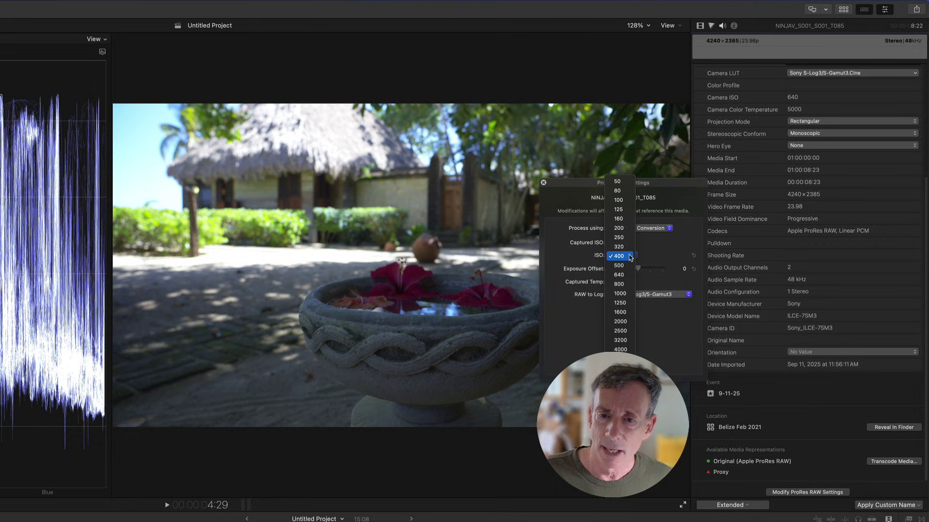
left_click(628, 265)
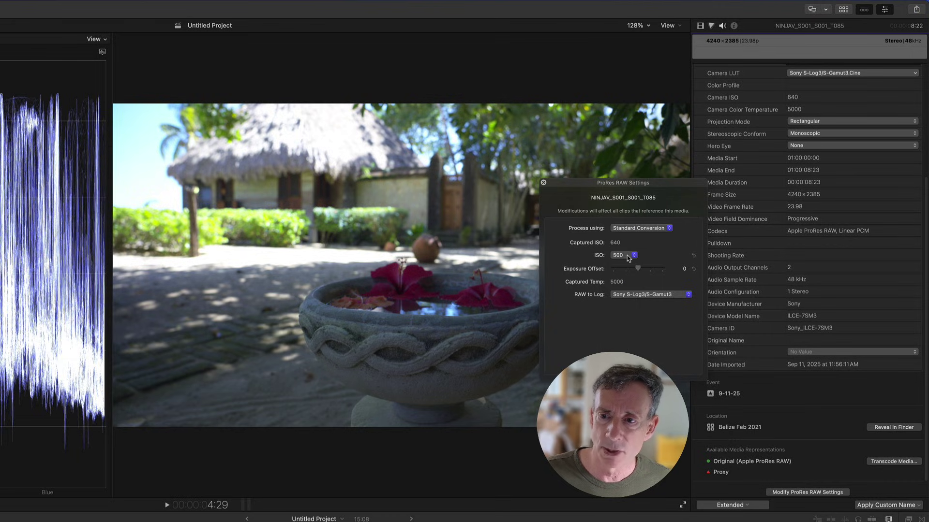
left_click(628, 257)
left_click(619, 219)
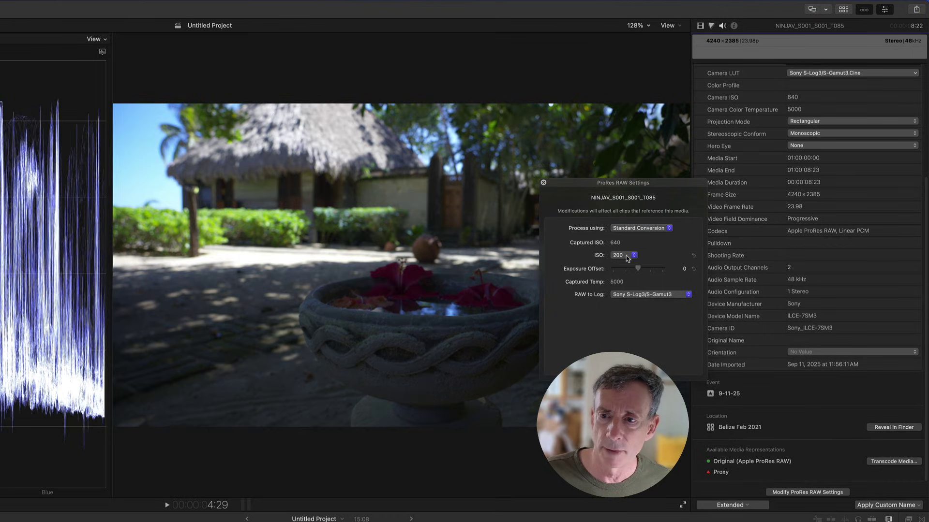
left_click(626, 257)
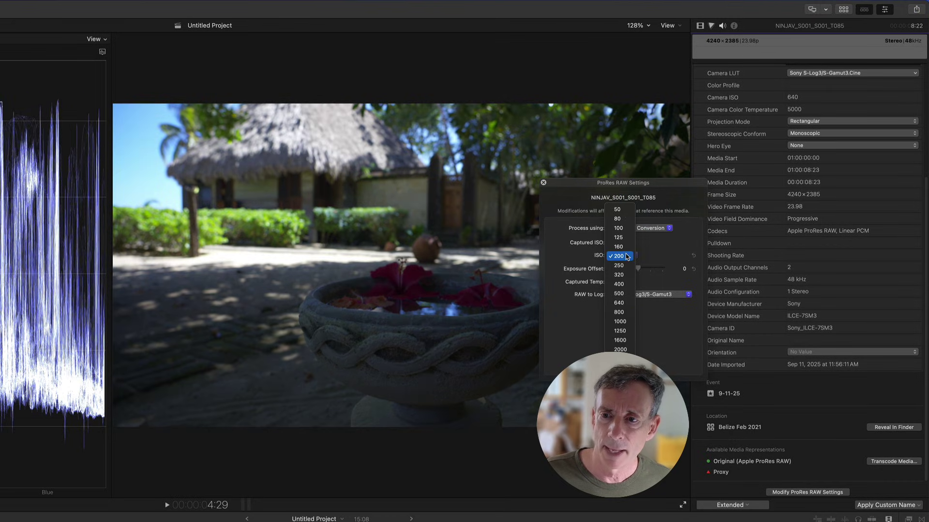
left_click(625, 287)
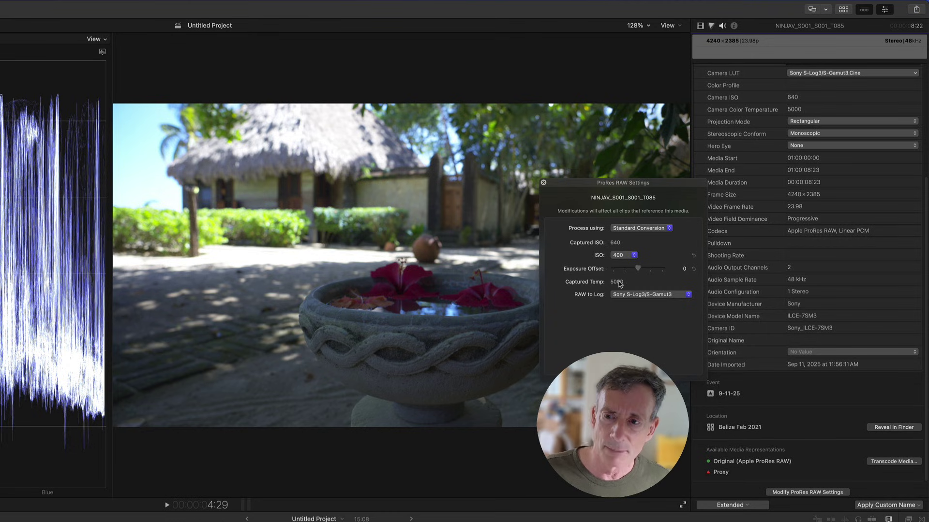
left_click(480, 517)
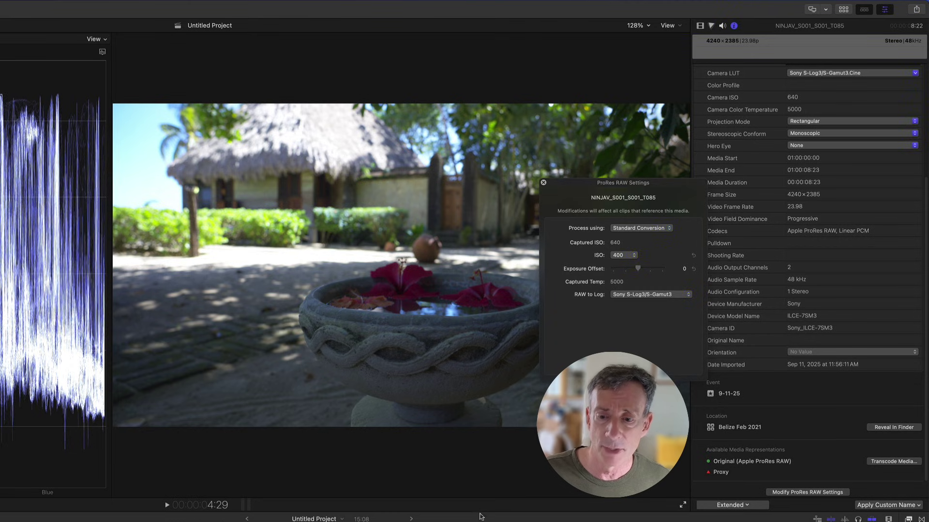
Select the street clip NINJAV_S001_S001_T001 and confirm its ISO stays at 640.
left_click(481, 521)
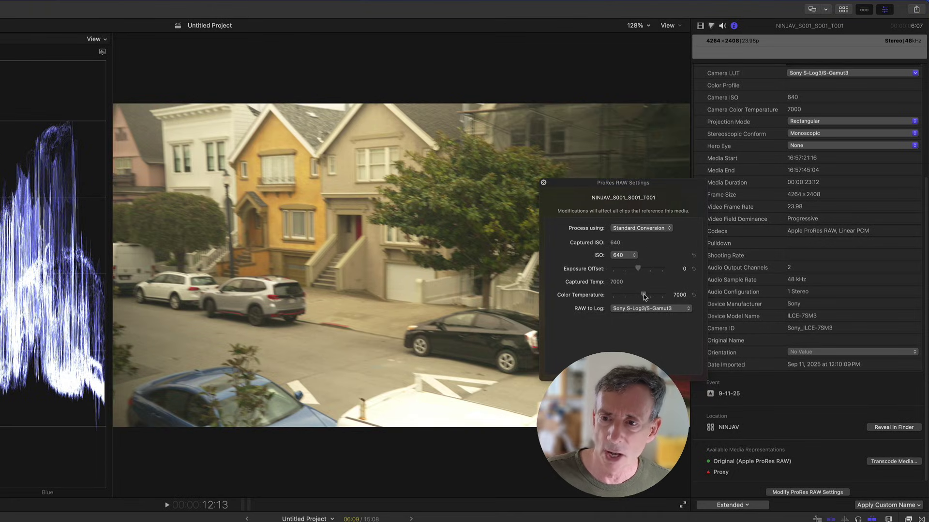
left_click(633, 256)
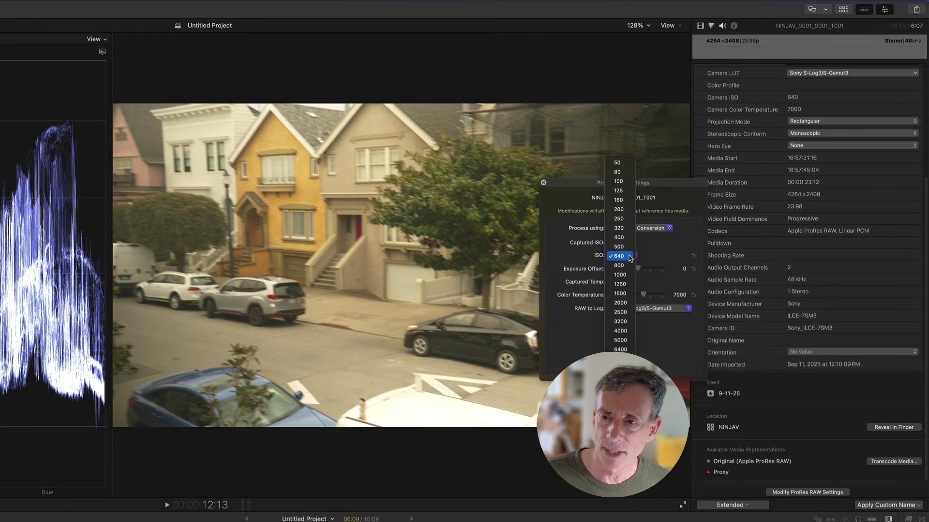
left_click(667, 252)
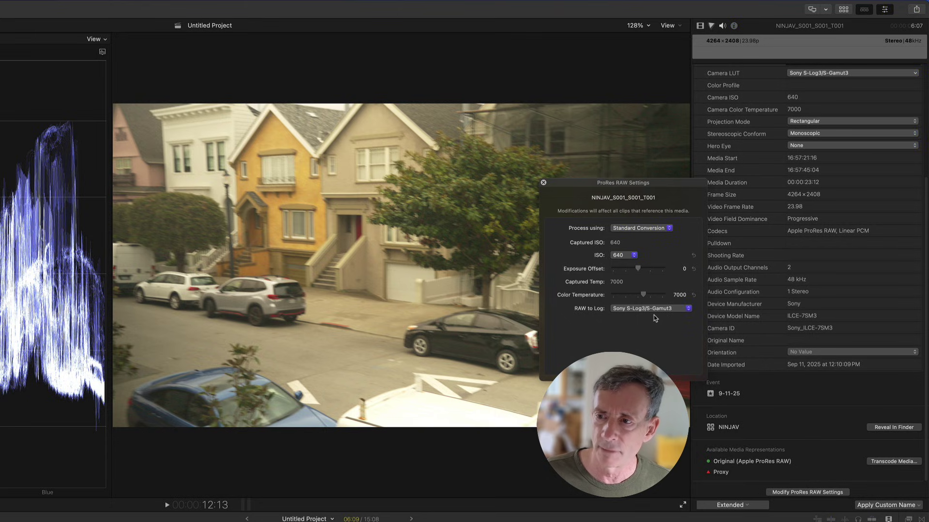
Apply the Neutral A7s3 camera LUT from the A7s3 & Fx3 Phntm ARRI LUTs-G5 > SLog3 submenu.
scroll(774, 295, "up", 5)
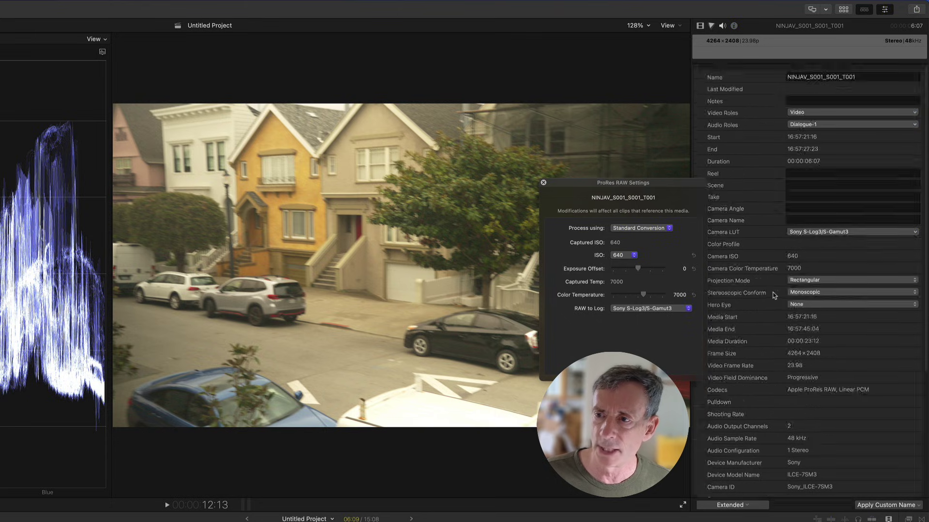
left_click(835, 233)
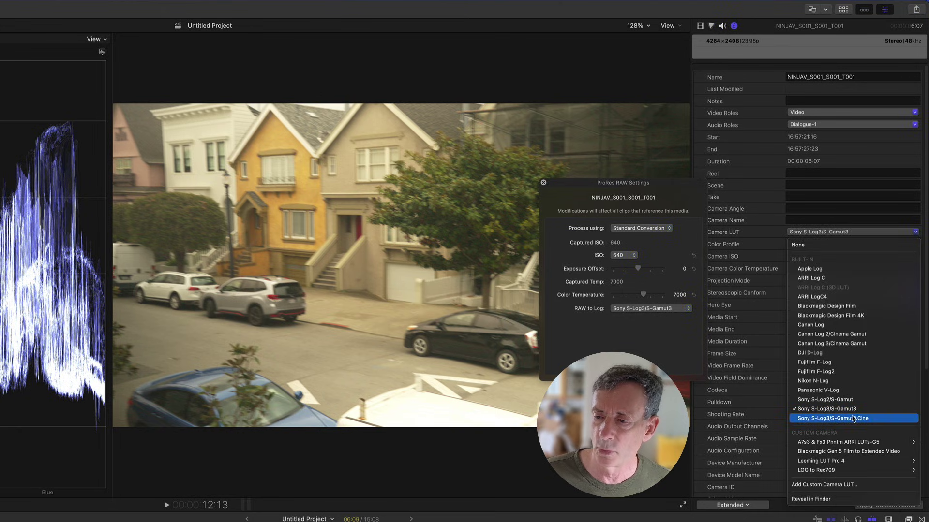
mouse_move(841, 443)
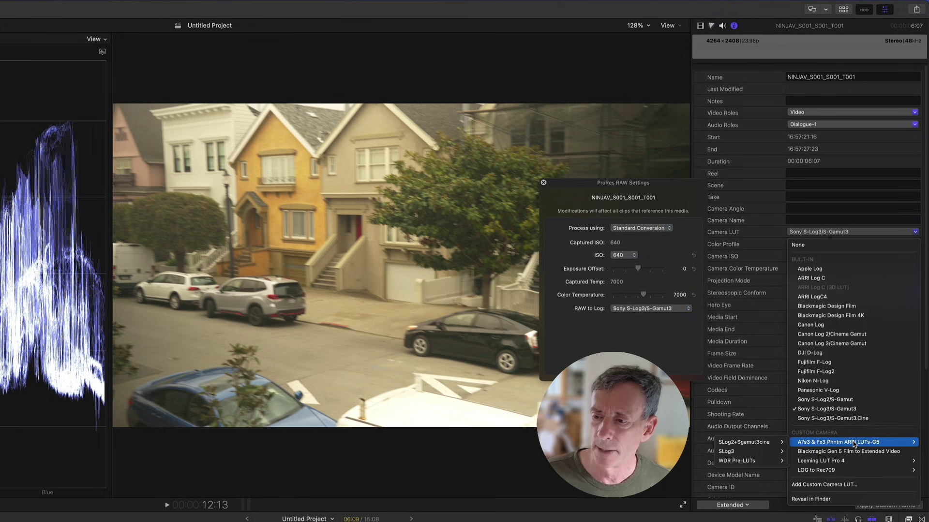
mouse_move(737, 451)
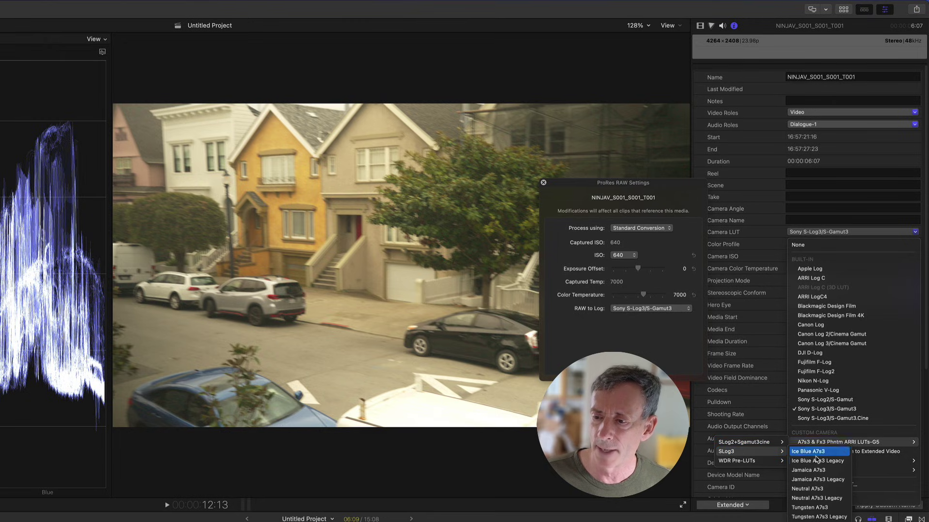
left_click(829, 489)
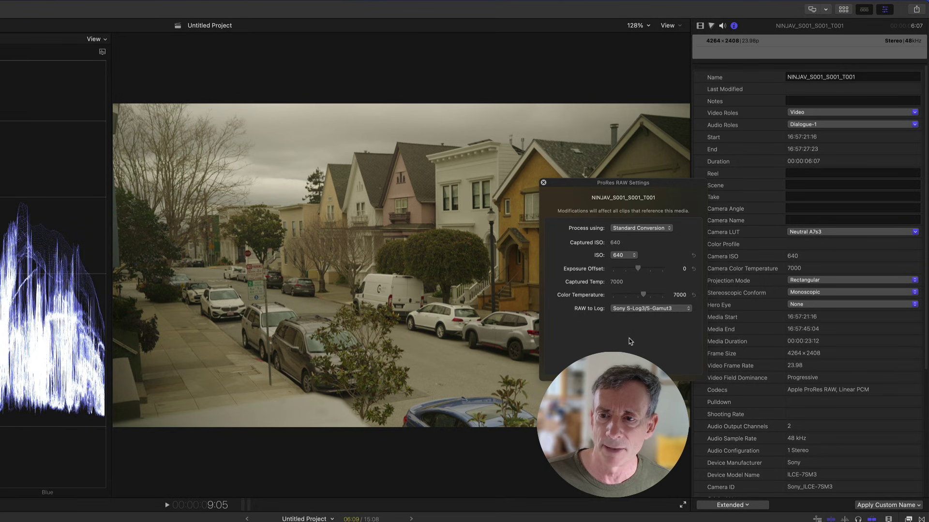
Enter 5500 as the RAW Color Temperature, then close the ProRes RAW Settings window.
left_click(643, 294)
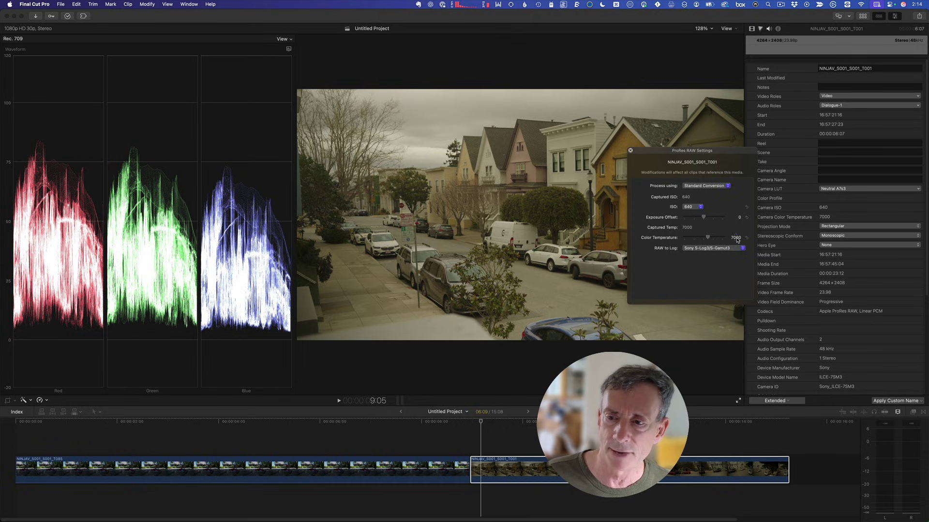
left_click(735, 238)
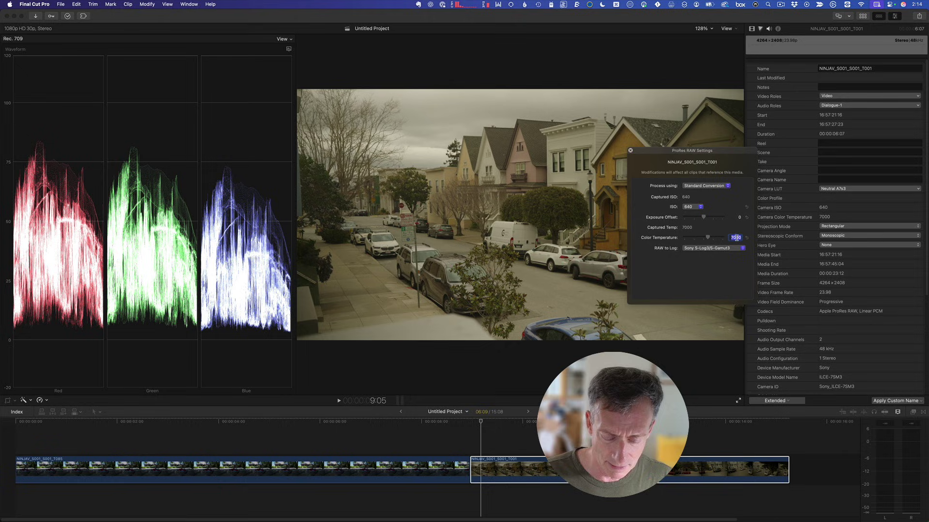
type("5500")
key("Return")
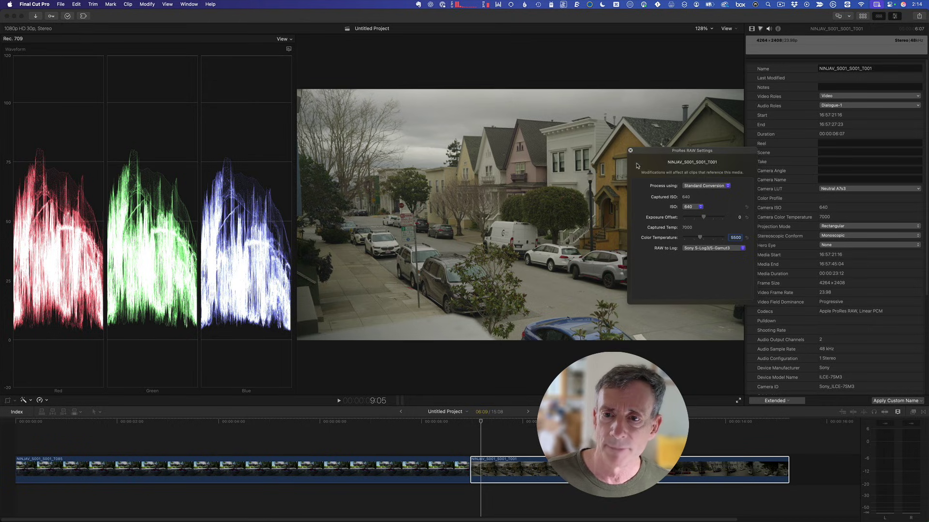
left_click_drag(649, 155, 667, 164)
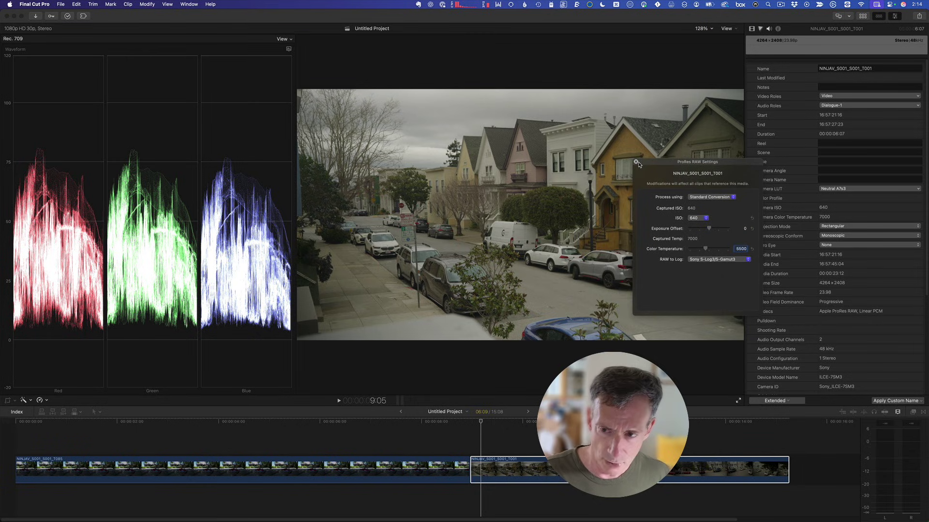
scroll(838, 274, "down", 6)
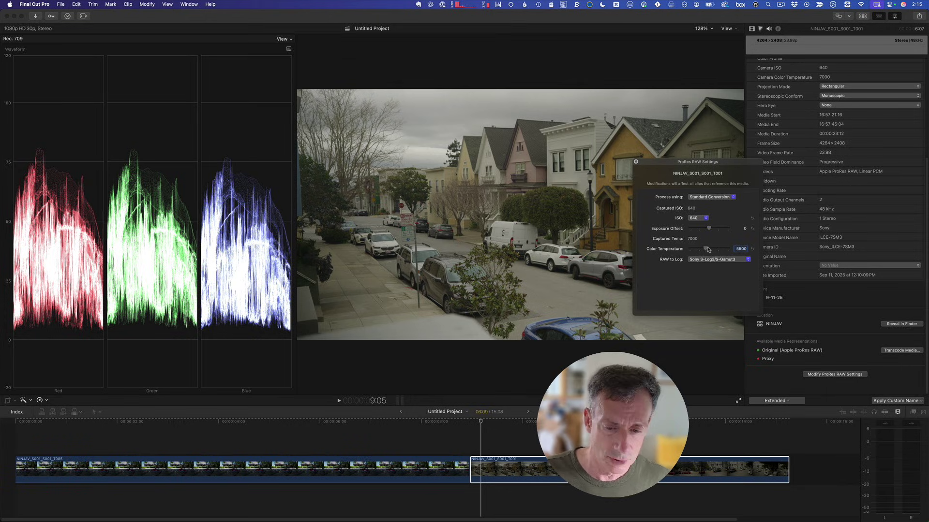
left_click(635, 162)
scroll(840, 222, "up", 5)
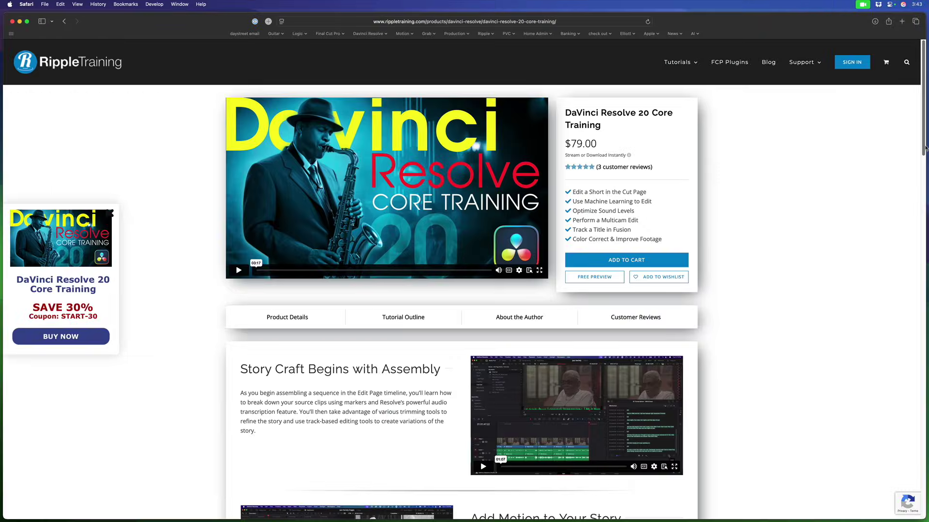
Scroll through the Resolve 20 Core Training and Color Grading course pages in Safari.
scroll(925, 153, "down", 5)
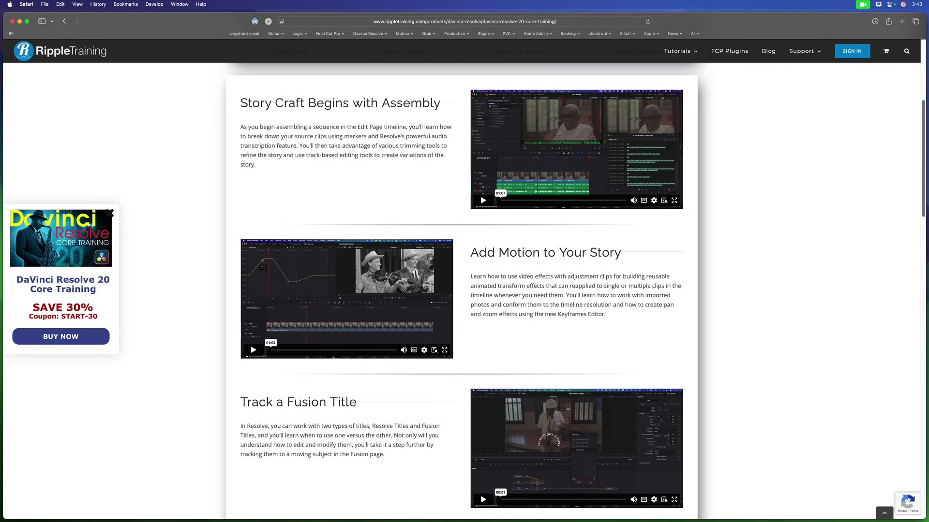
scroll(464, 290, "down", 2)
scroll(464, 290, "down", 1)
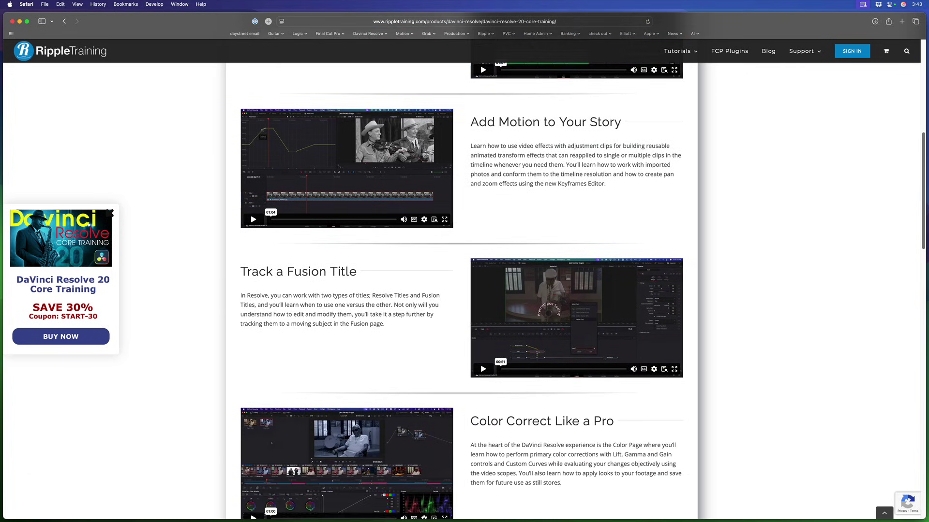
scroll(464, 290, "down", 4)
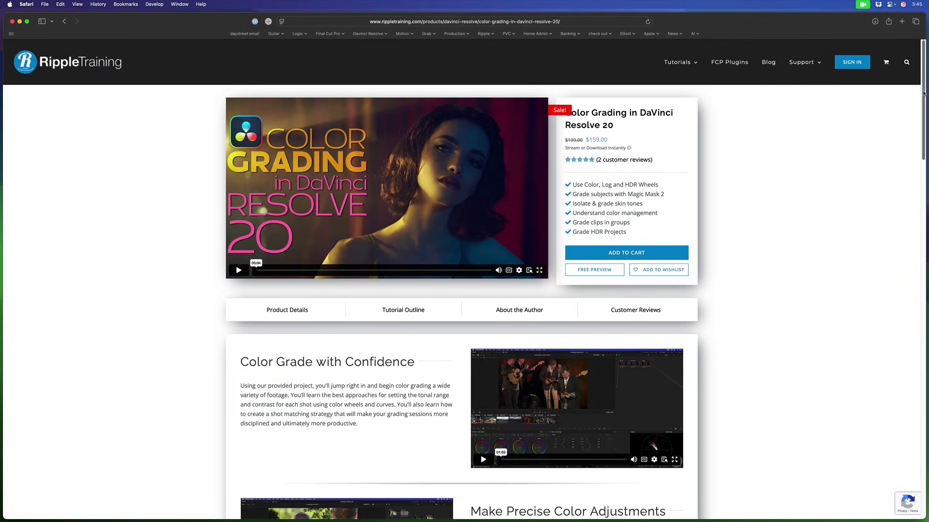
scroll(923, 93, "down", 5)
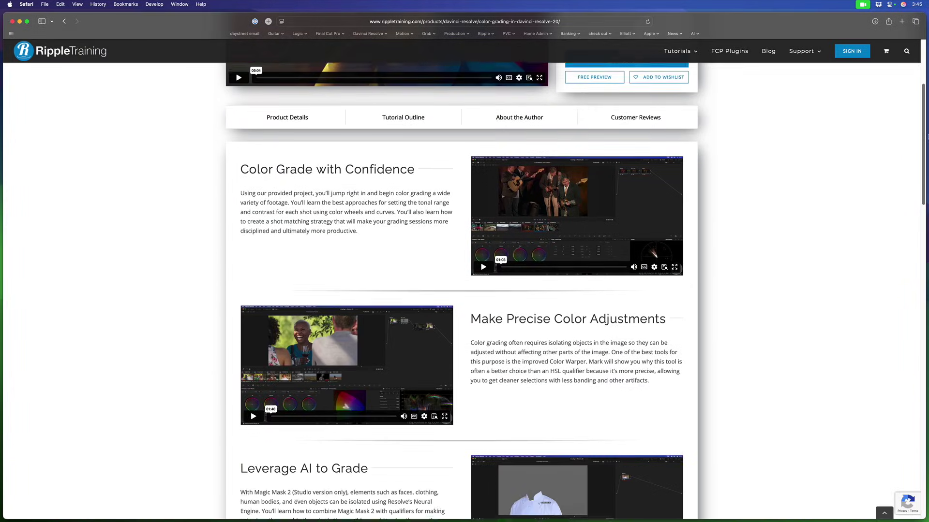
scroll(464, 290, "down", 1)
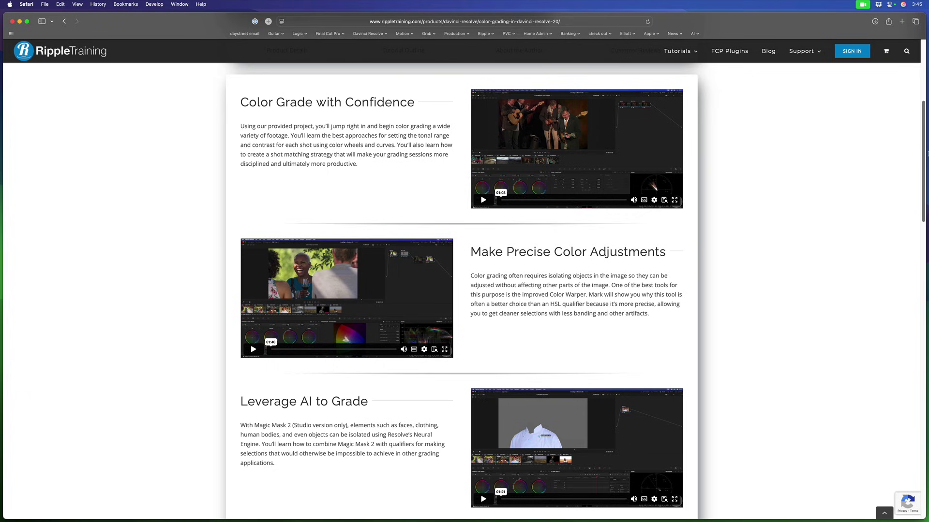
scroll(464, 290, "down", 5)
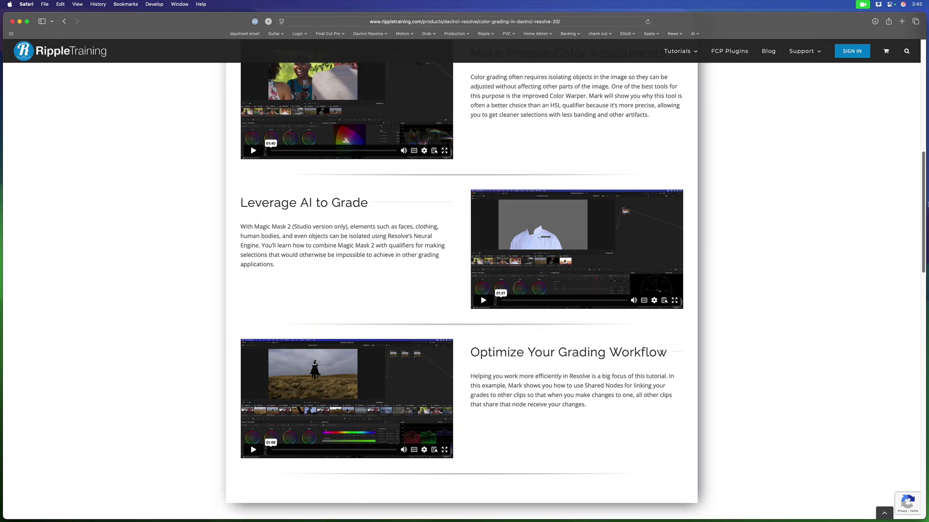
scroll(464, 291, "down", 10)
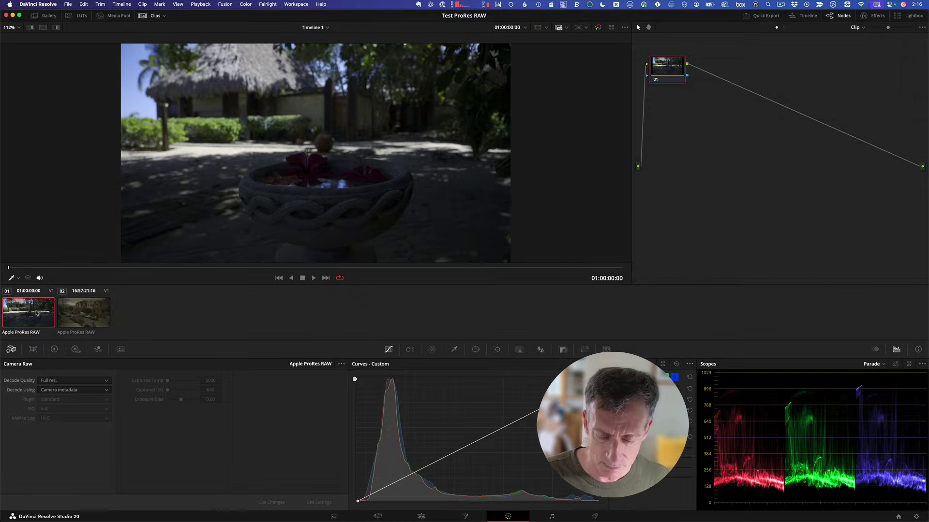
In Project Settings (Shift+9), review Color Management and set the Camera Raw profile to Blackmagic RAW.
key("shift+9")
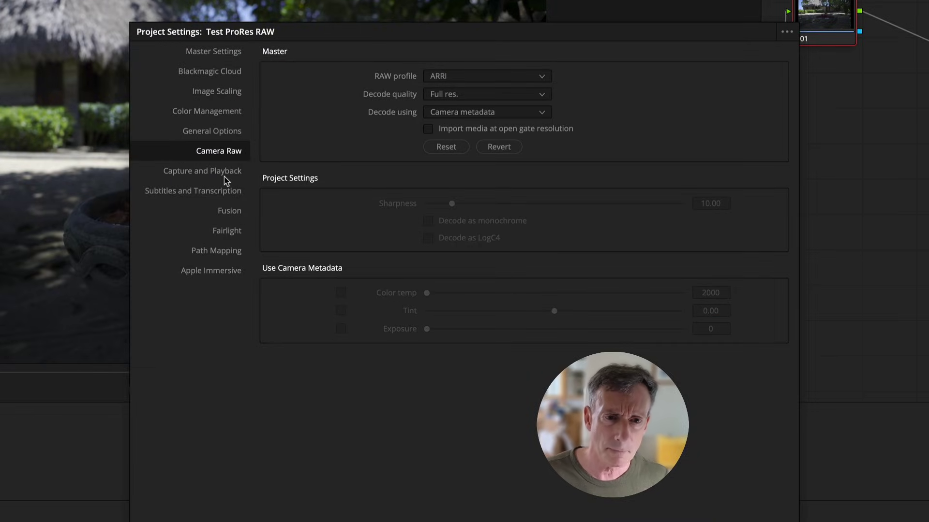
left_click(220, 111)
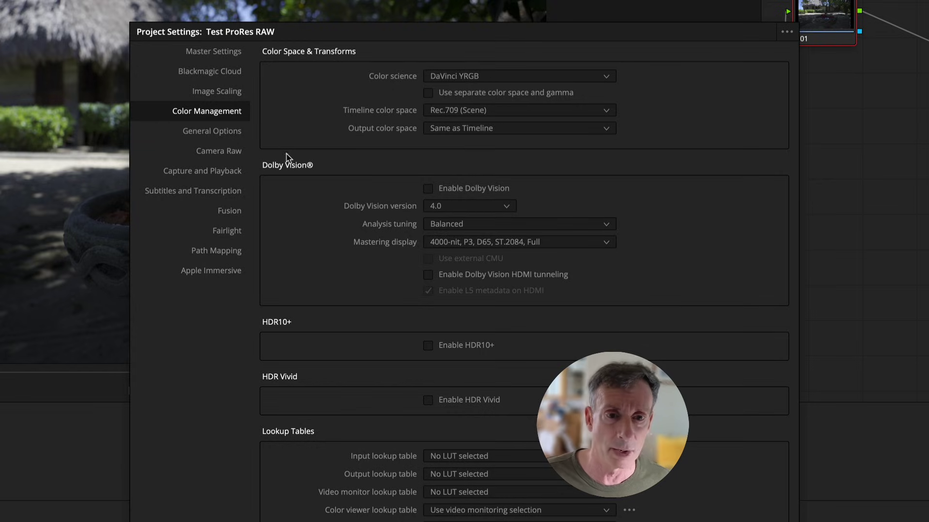
left_click(231, 152)
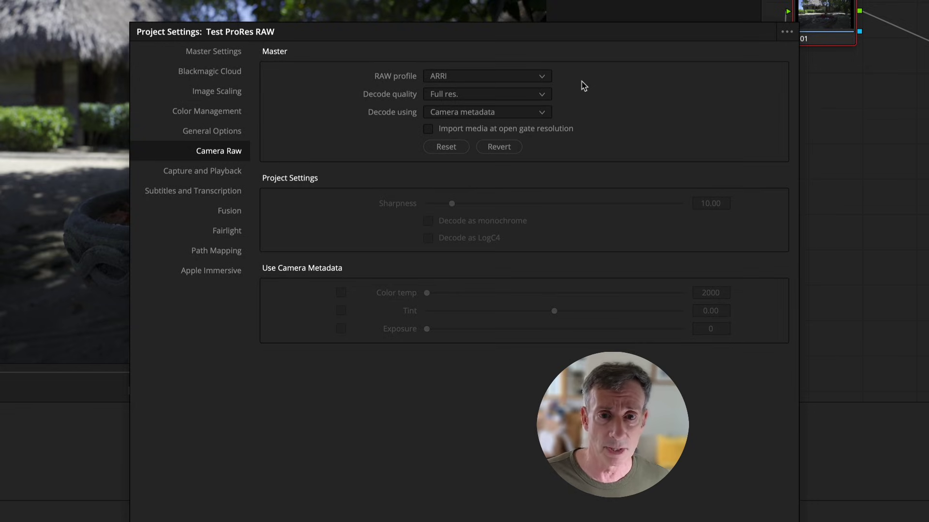
left_click(534, 80)
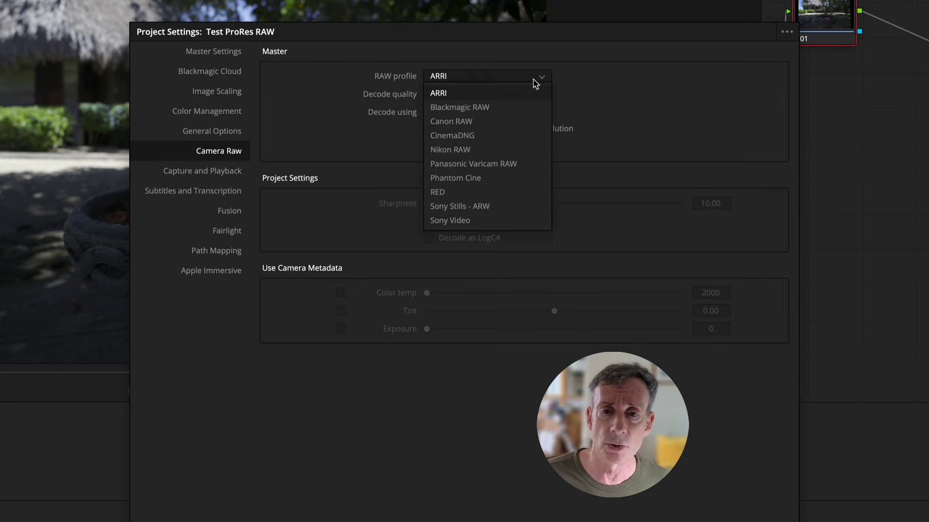
left_click(522, 109)
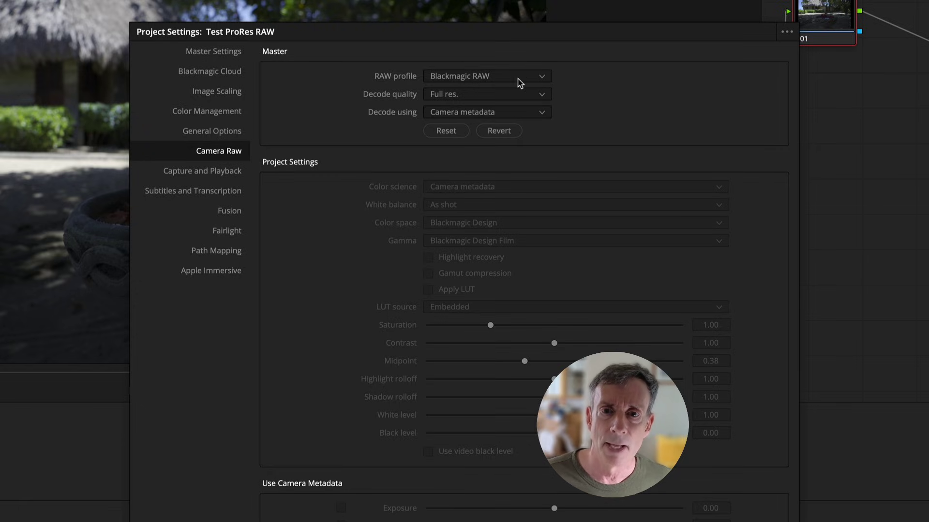
left_click(538, 80)
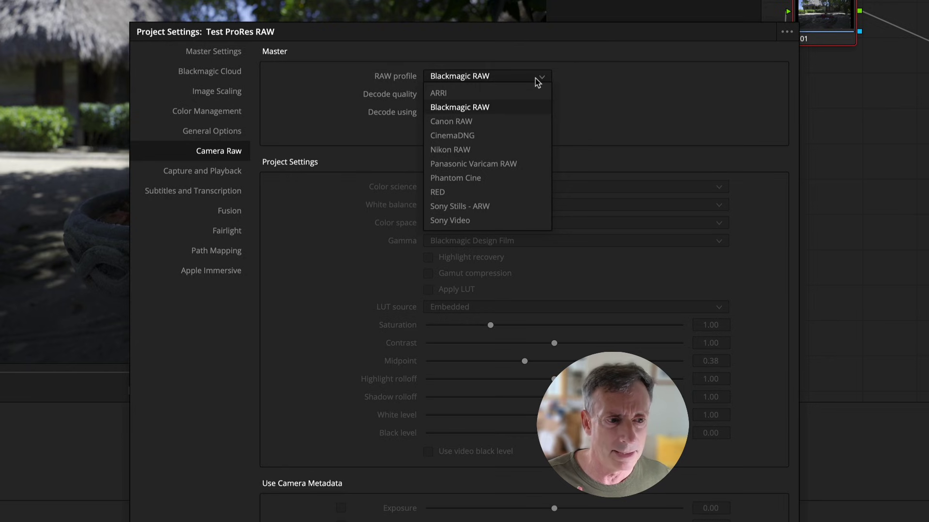
left_click(537, 83)
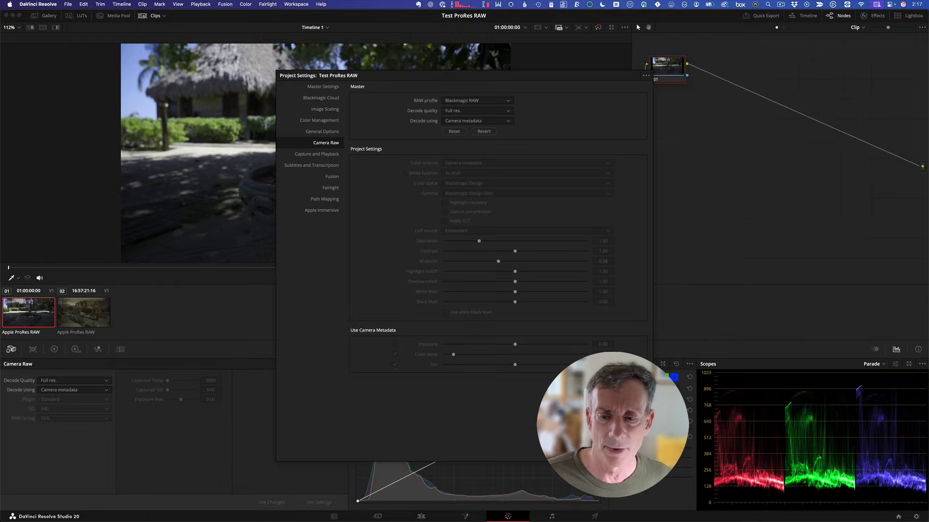
key("Escape")
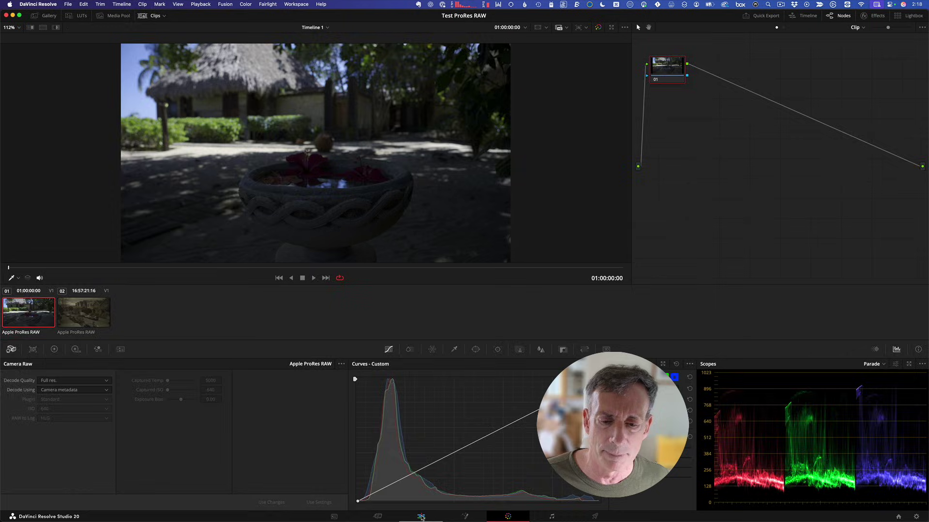
Inspect clip NINJAV_S001_S001_T085's image properties on the Edit page, then go back to the Color page.
left_click(842, 510)
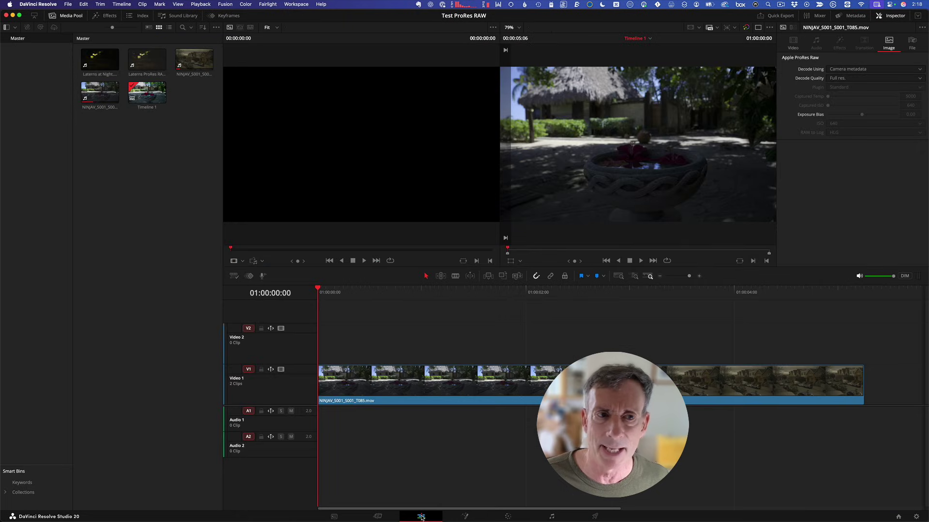
left_click(101, 97)
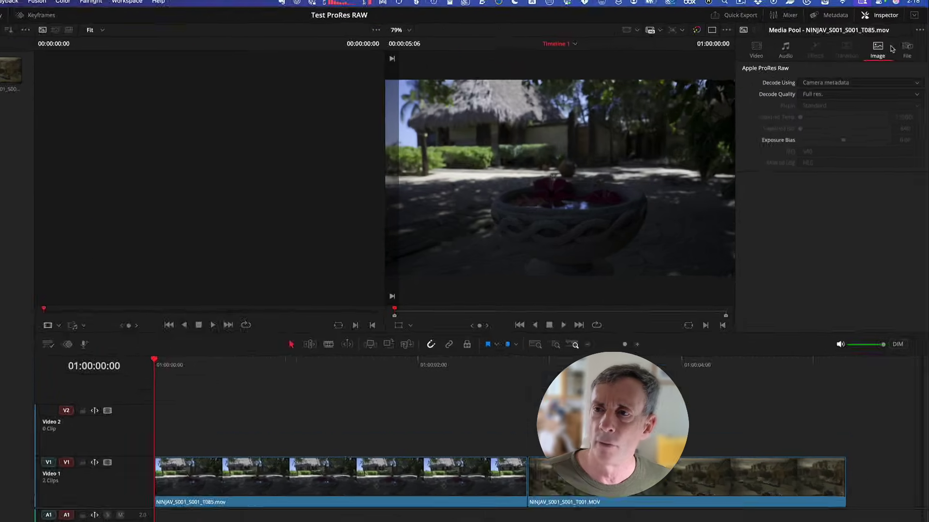
left_click(888, 16)
left_click(888, 15)
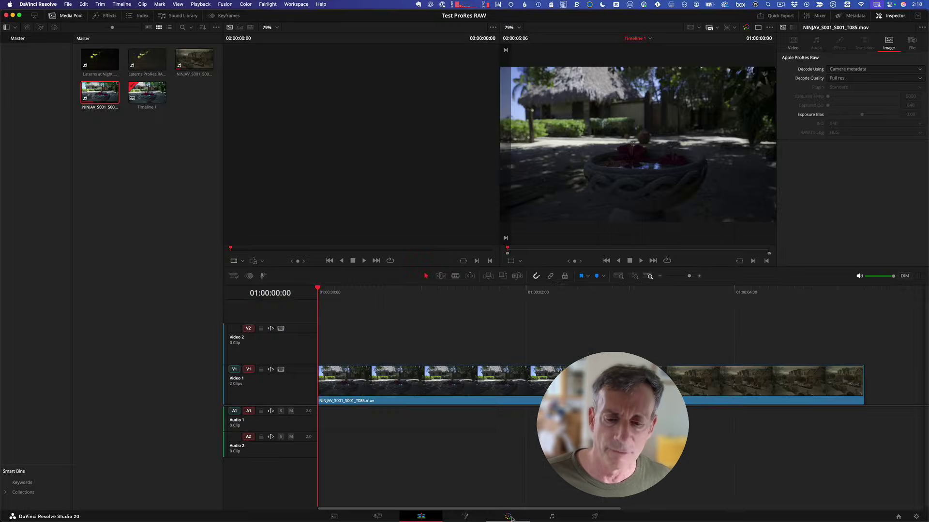
left_click(508, 517)
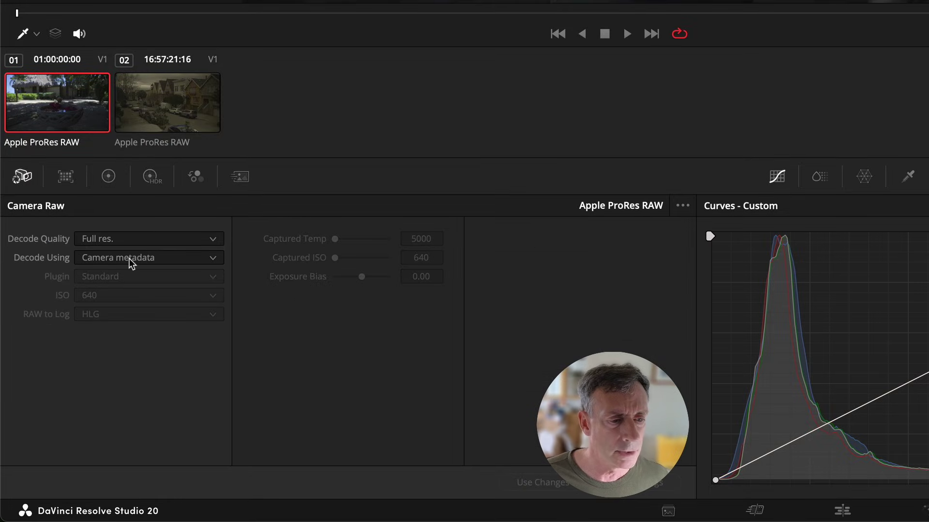
Decode the clip using Clip settings into Sony S-Log3/S-Gamut3.Cine log.
left_click(132, 263)
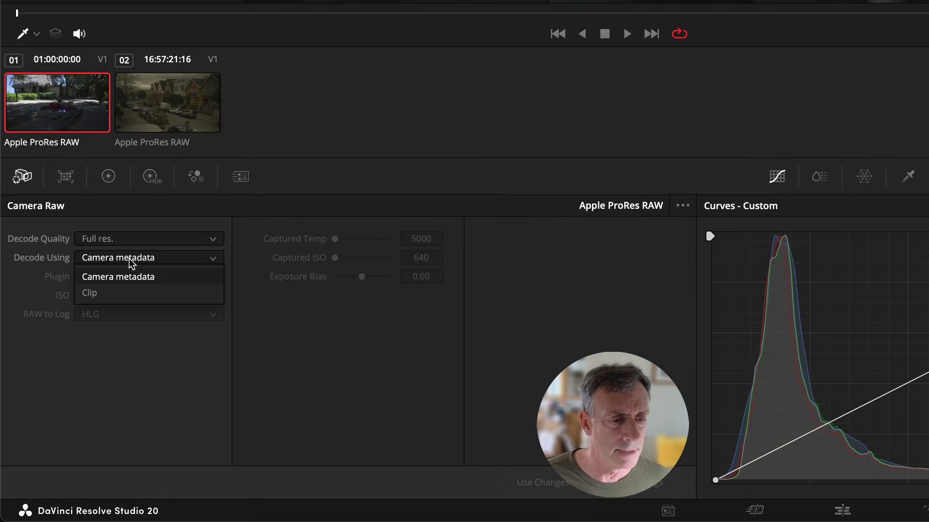
left_click(109, 299)
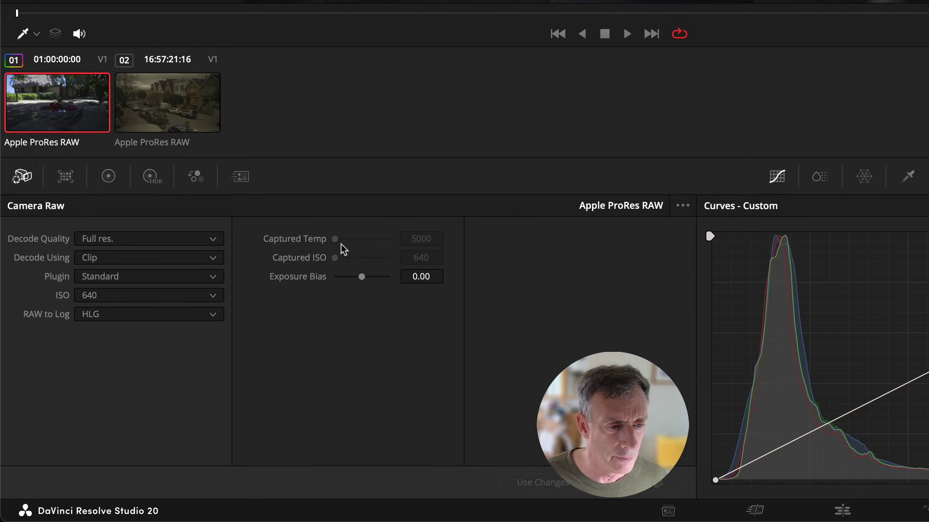
left_click(143, 316)
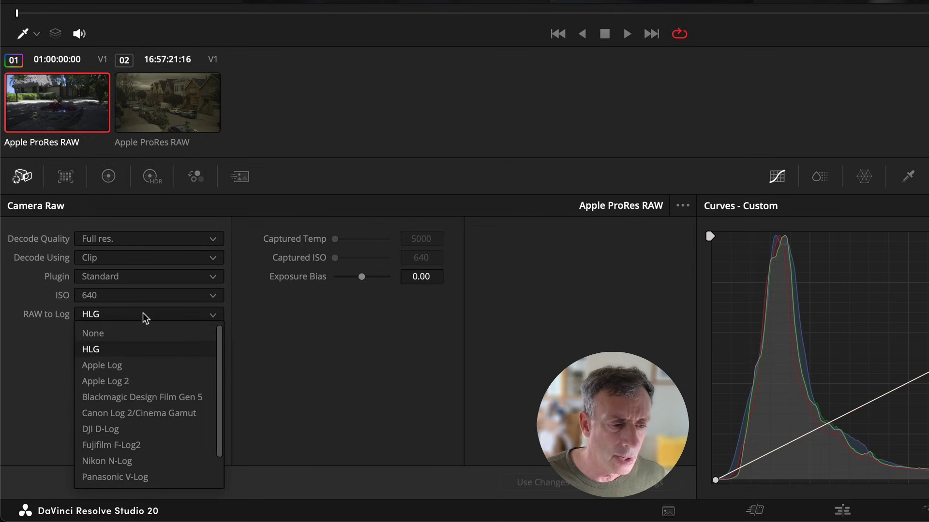
scroll(151, 387, "down", 2)
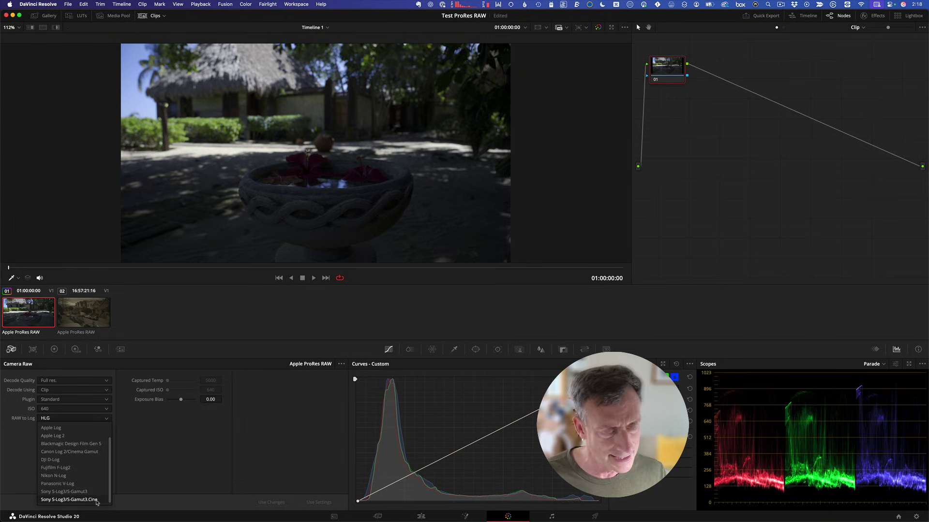
left_click(97, 501)
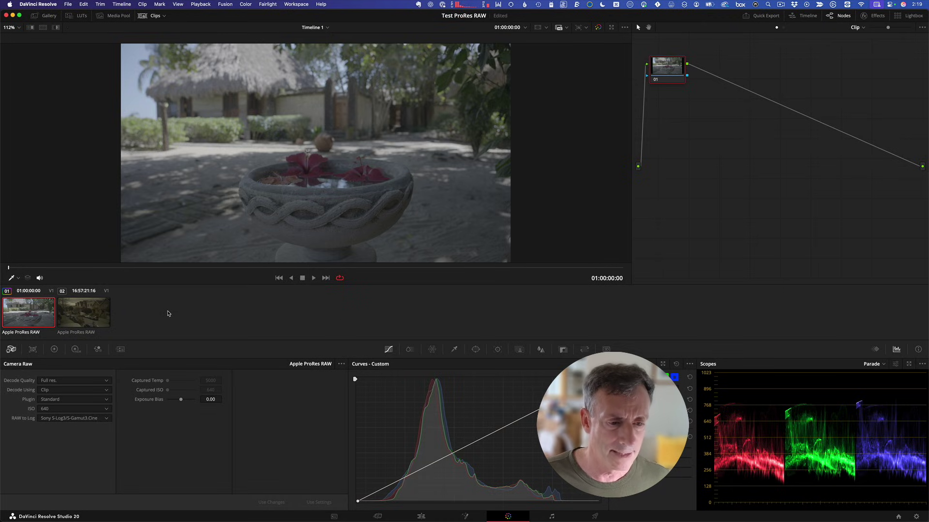
Try ISO 320 on the clip, then restore it to 640.
left_click(74, 410)
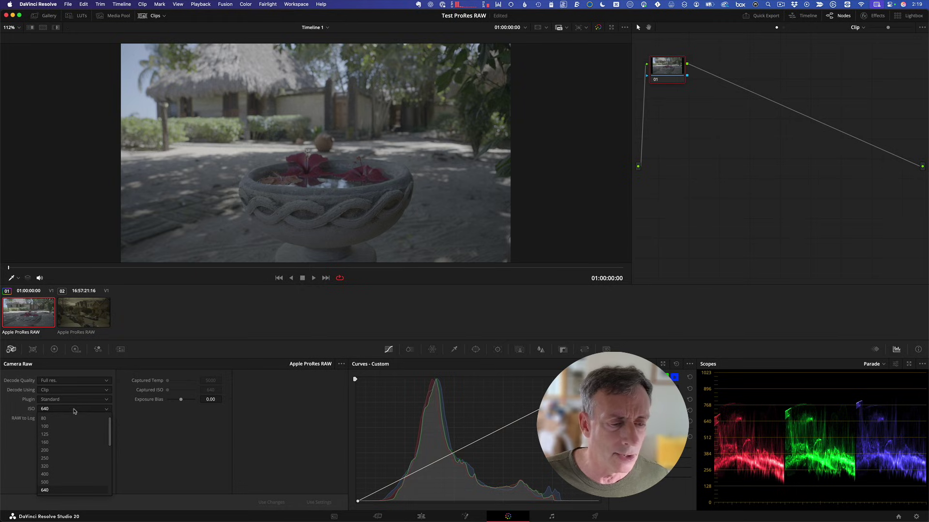
left_click(47, 466)
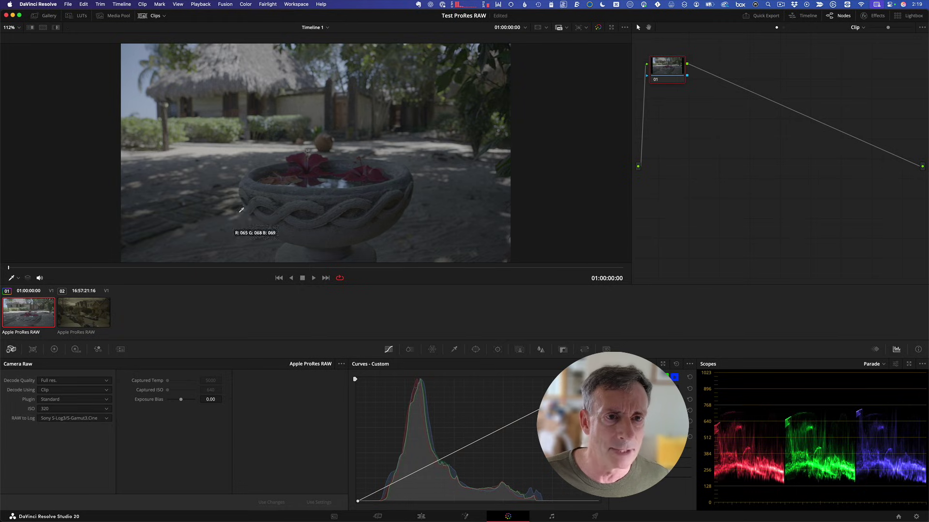
left_click(60, 410)
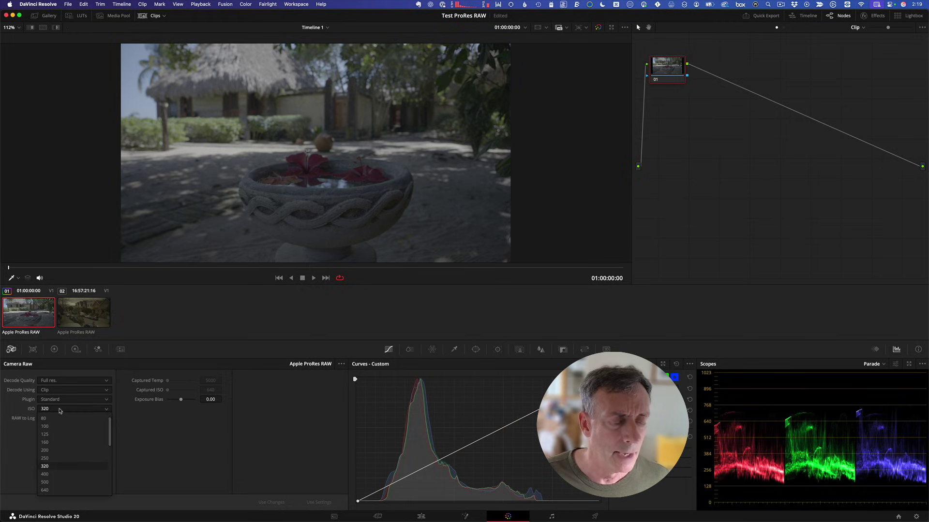
left_click(64, 490)
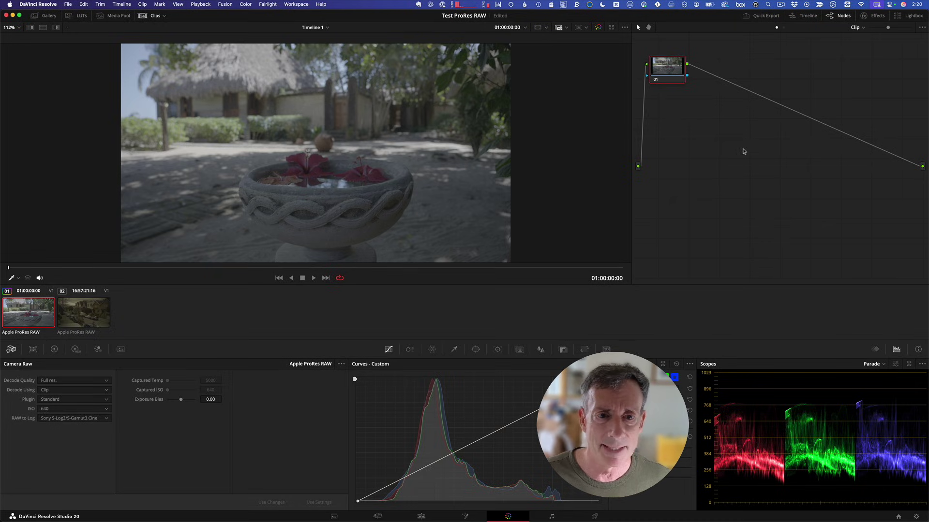
Apply the Sony SLog3SGamut3.CineToLC-709TypeA LUT to the first clip and nudge node 01.
right_click(26, 315)
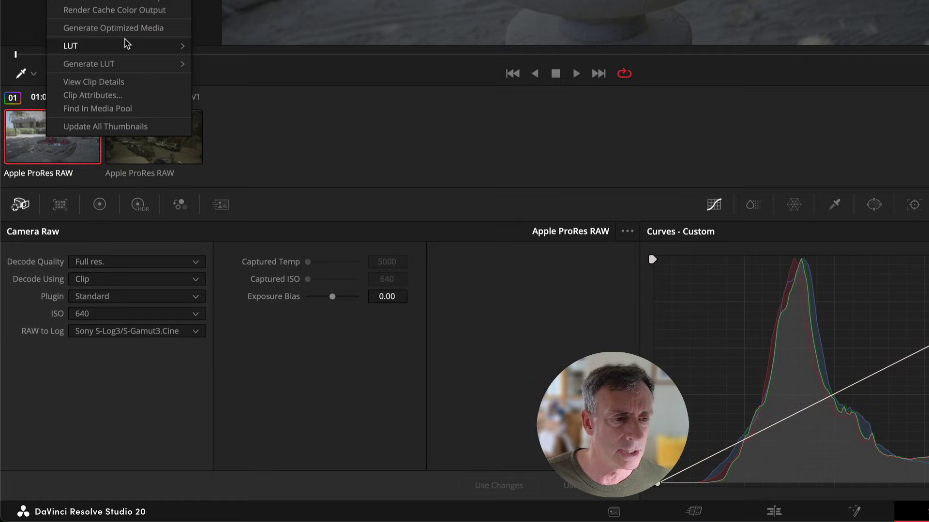
mouse_move(70, 264)
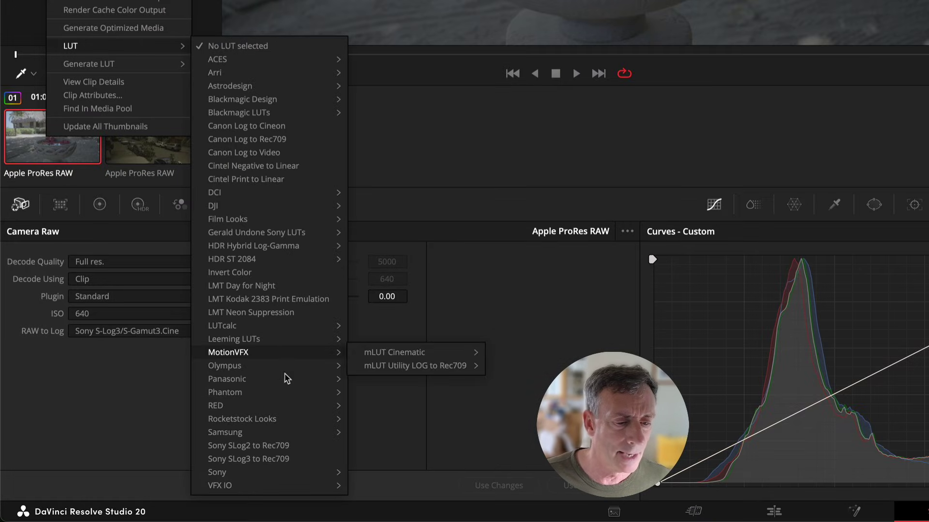
mouse_move(269, 473)
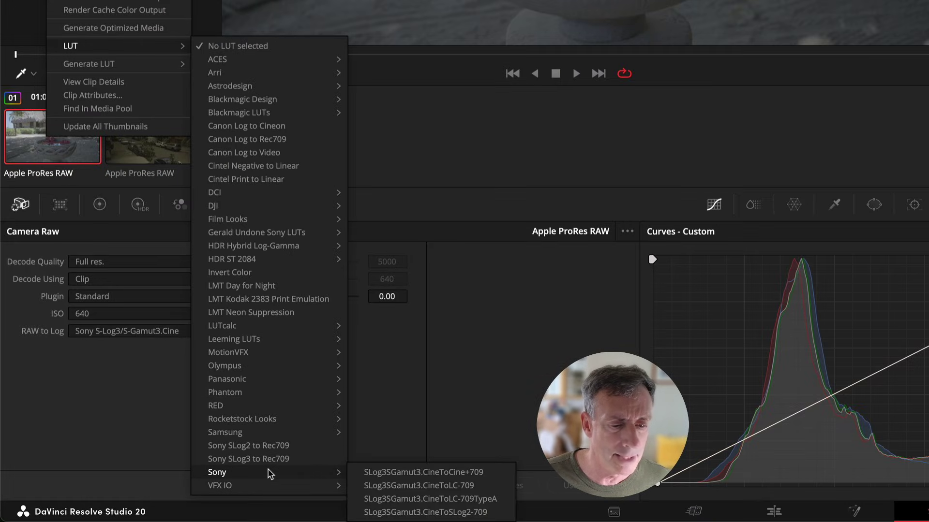
left_click(500, 505)
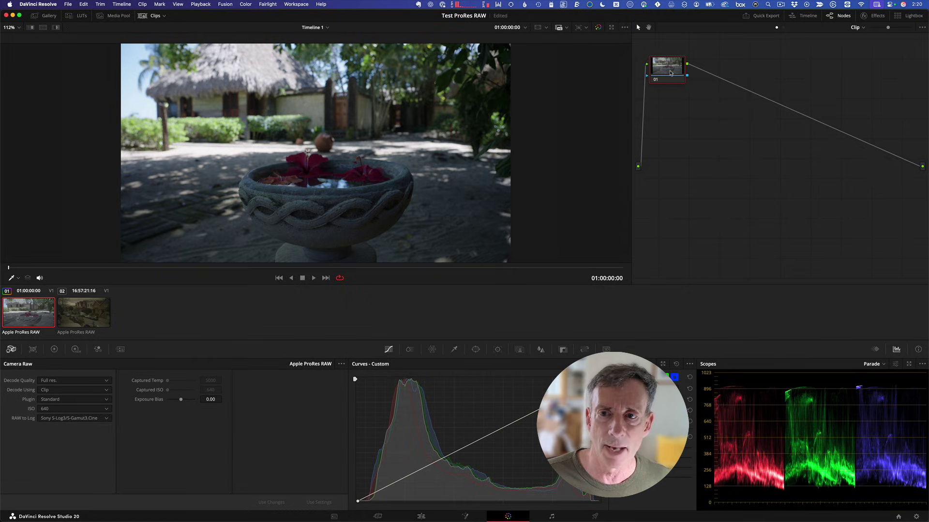
left_click_drag(670, 73, 676, 77)
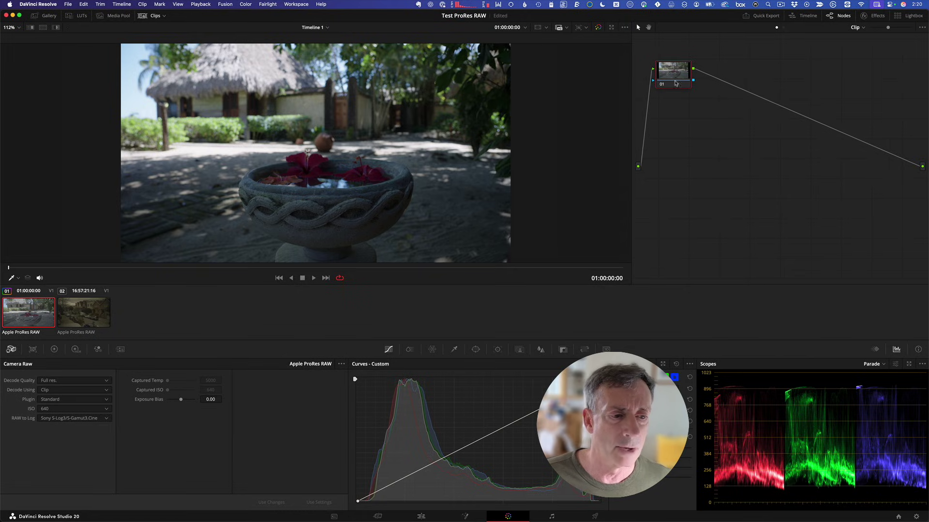
Show the primary Color Wheels and select the second clip, the flat street scene.
left_click(54, 349)
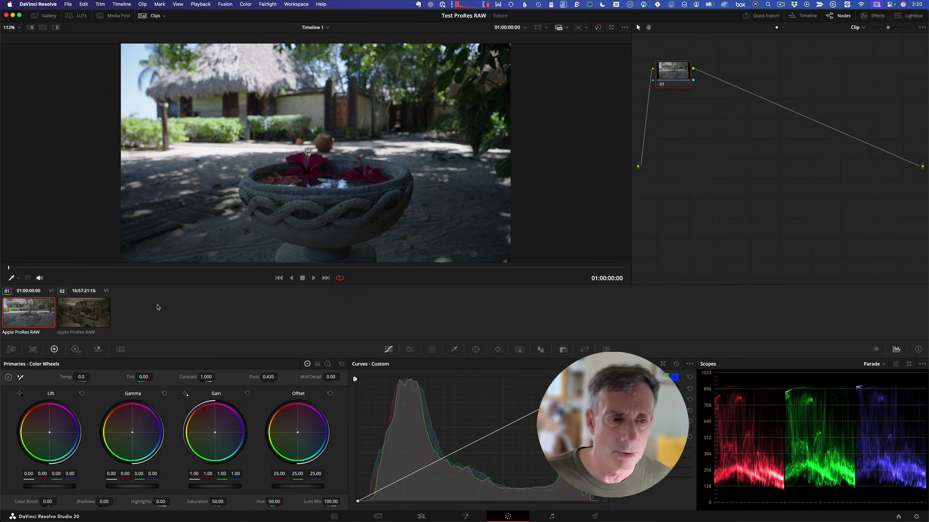
left_click(90, 313)
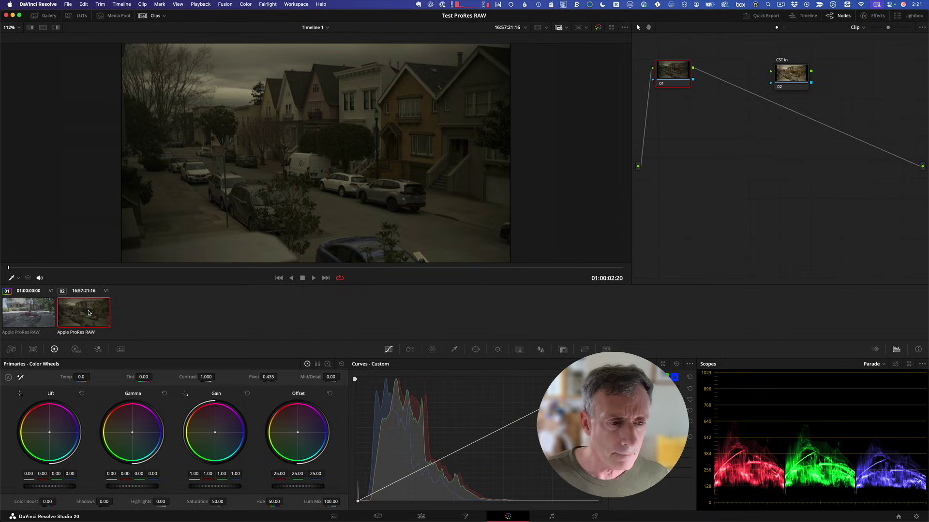
In Camera Raw, decode the street clip by Clip with RAW to Log set to Sony S-Log3/S-Gamut3.Cine.
left_click(11, 349)
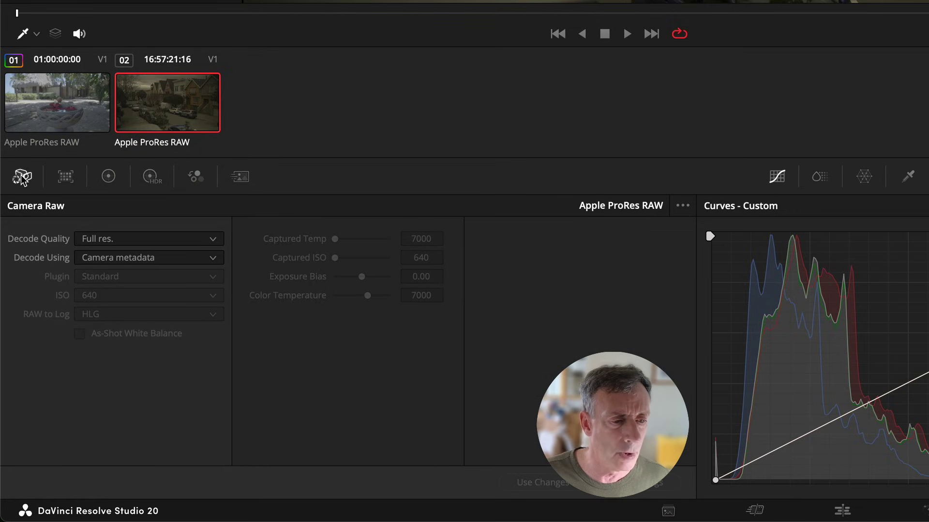
left_click(148, 258)
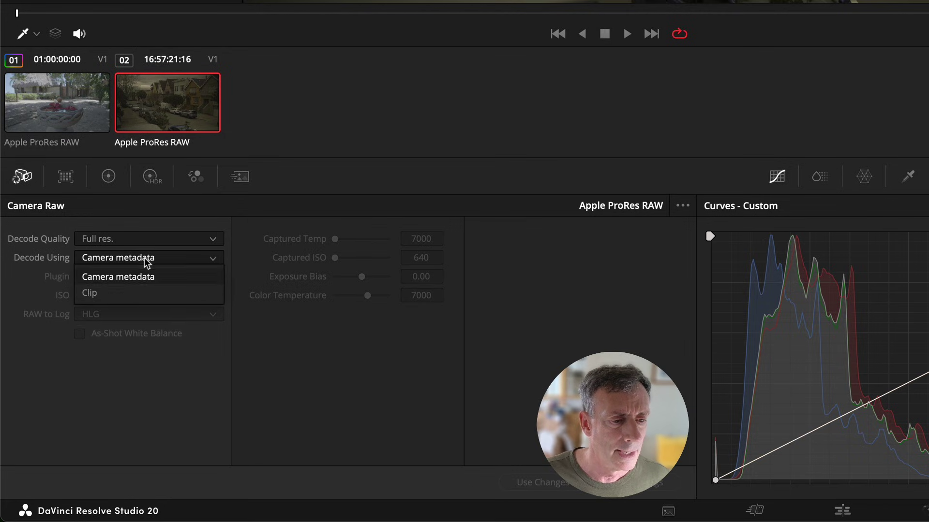
left_click(134, 294)
left_click(118, 315)
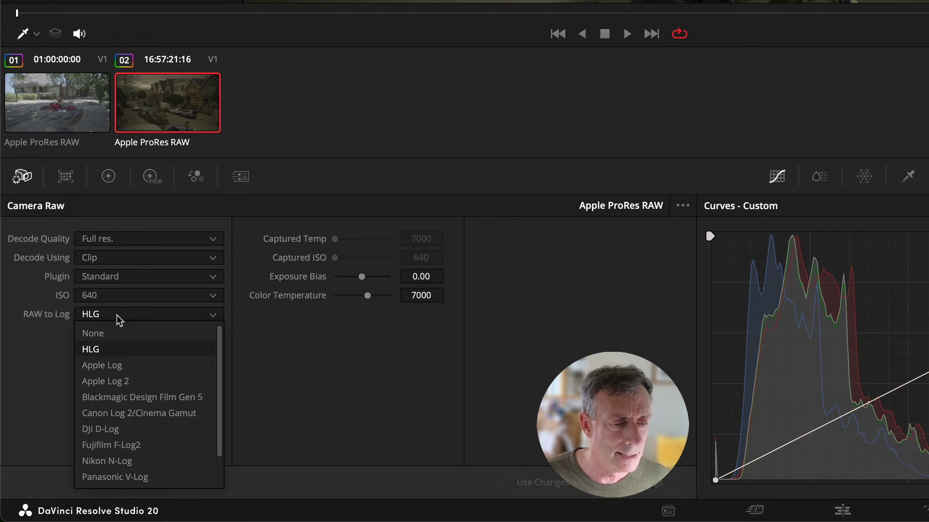
scroll(172, 446, "down", 1)
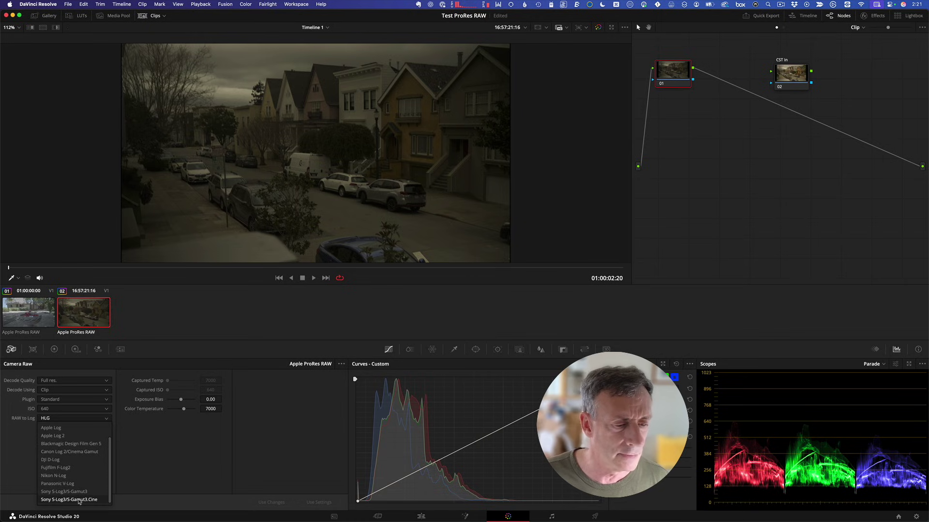
left_click(79, 501)
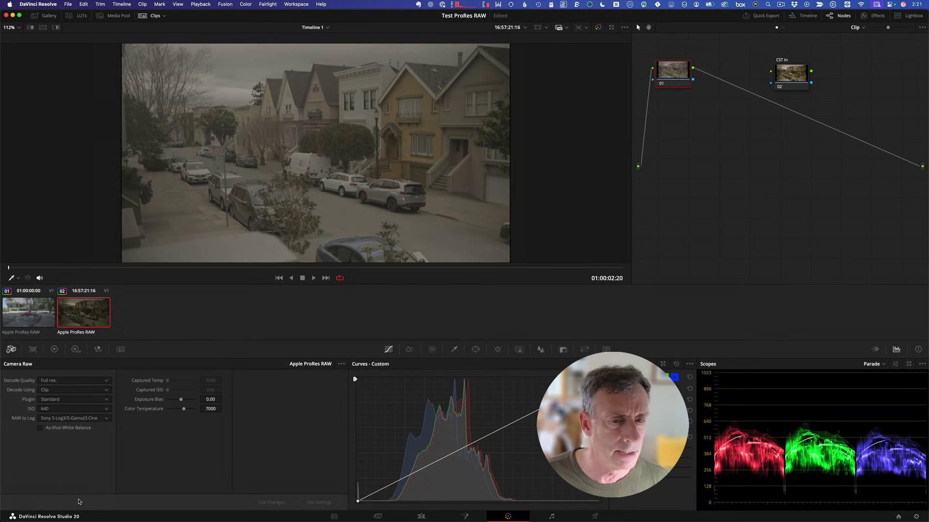
left_click(83, 419)
left_click(85, 492)
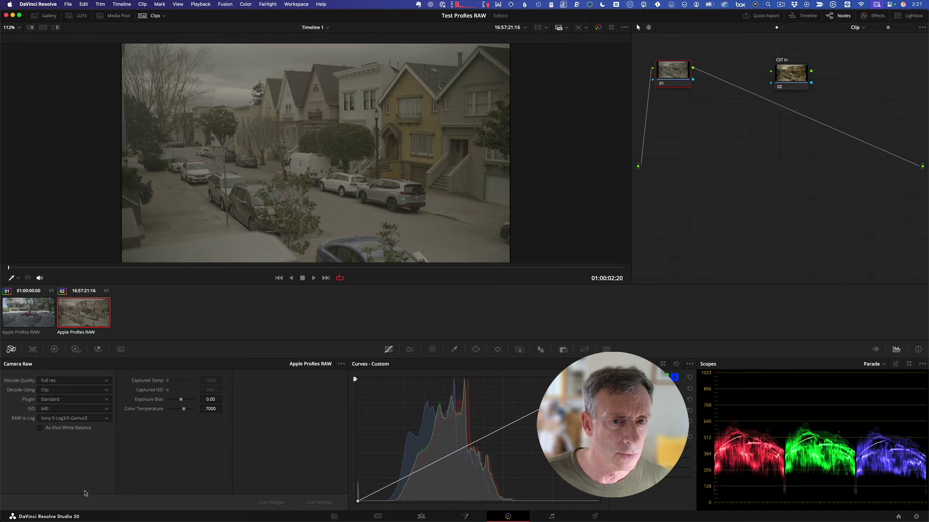
left_click(80, 419)
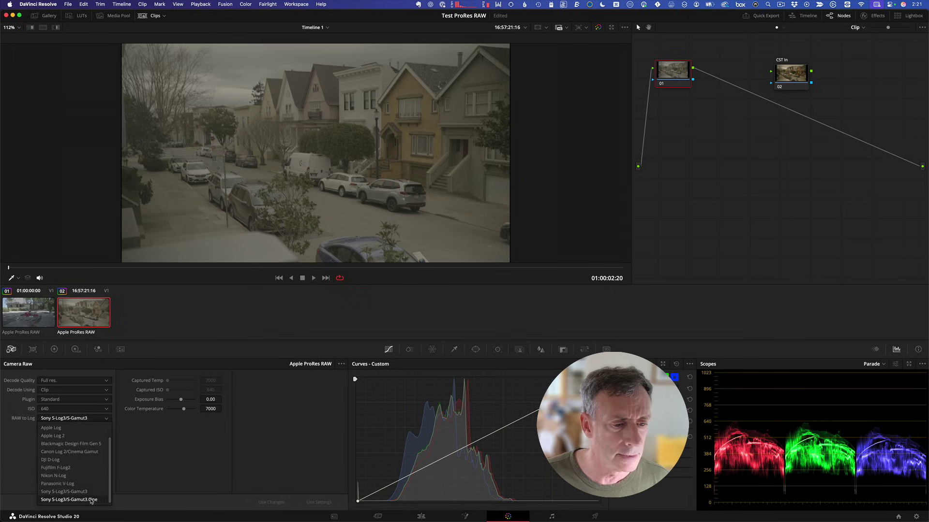
left_click(91, 500)
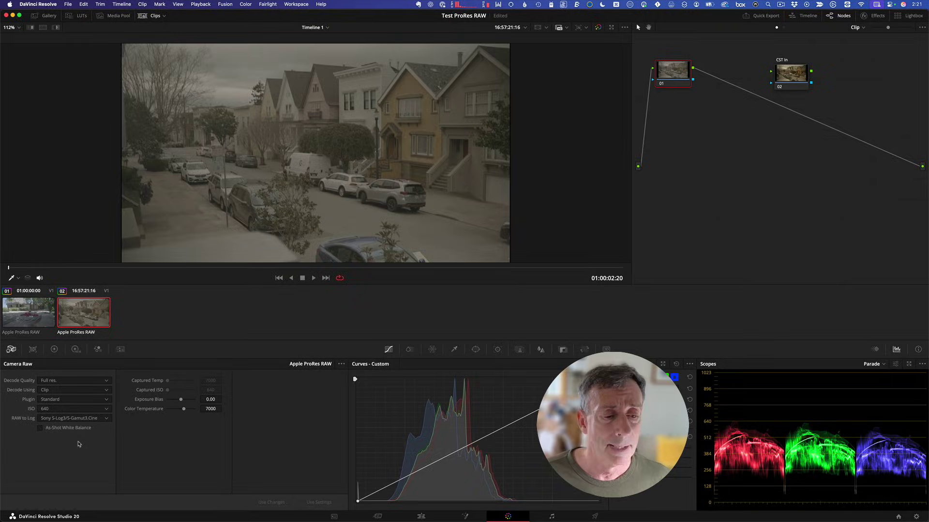
Reposition the CST In node below node 01 in the node graph.
left_click(784, 72)
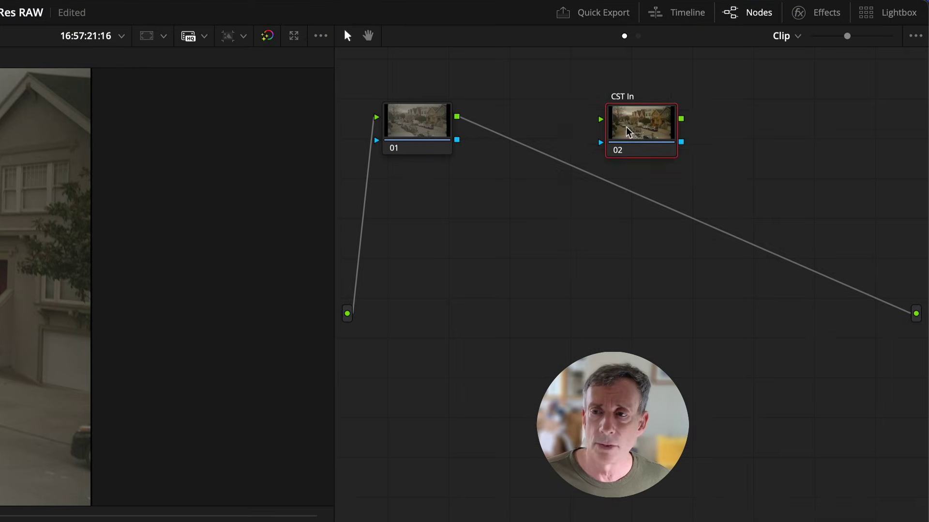
left_click_drag(627, 132, 591, 131)
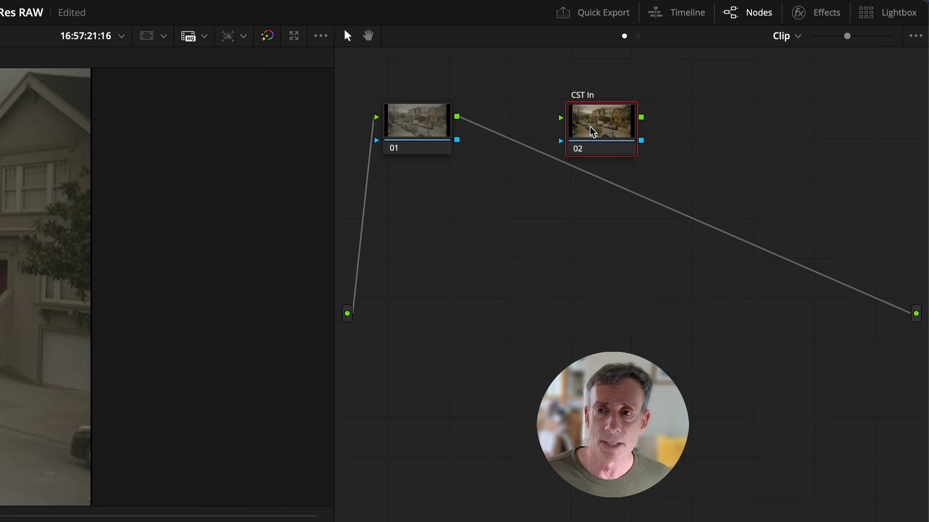
left_click_drag(590, 132, 526, 225)
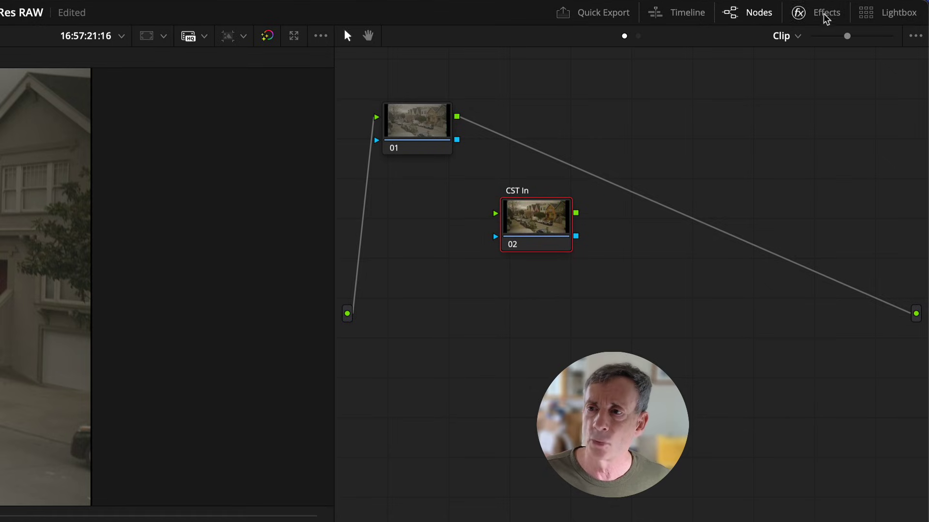
left_click_drag(550, 219, 534, 221)
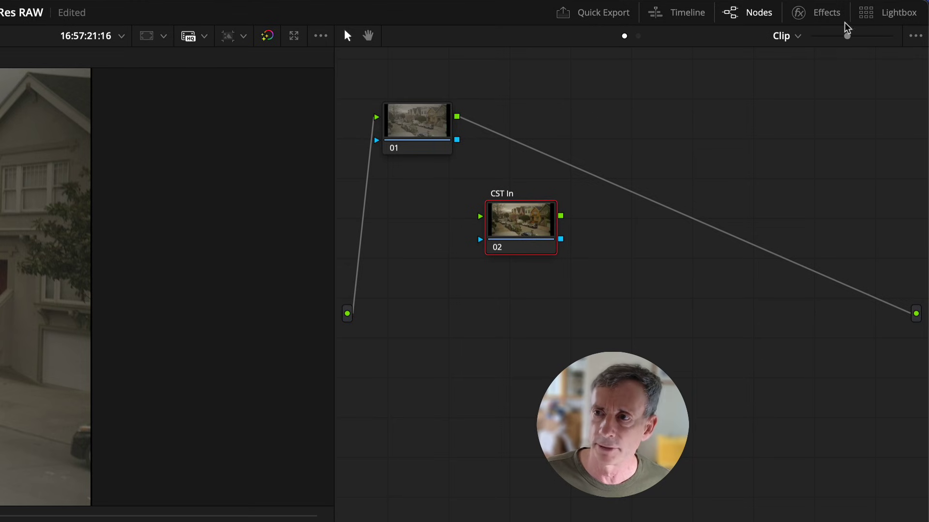
Apply Color Space Transform to CST In with input Sony S-Gamut3.Cine and Sony S-Log3 gamma.
left_click(822, 15)
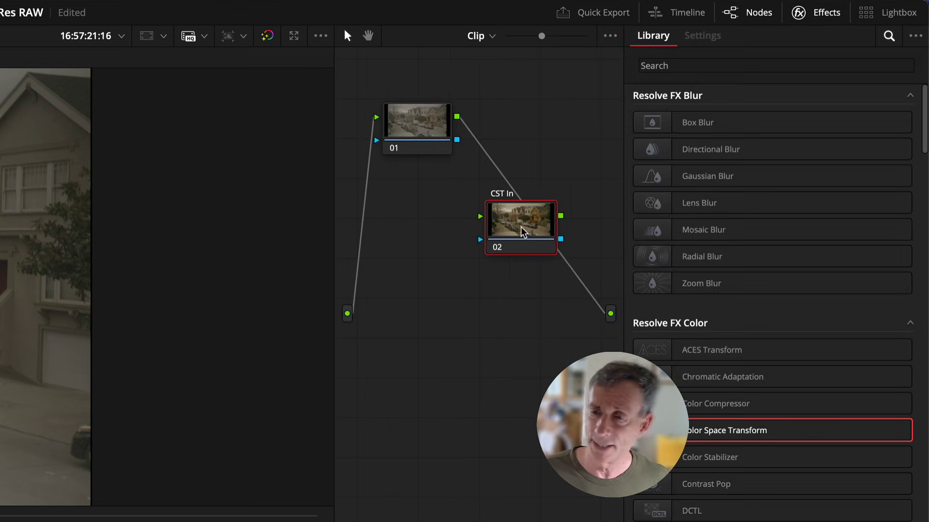
left_click_drag(695, 431, 539, 123)
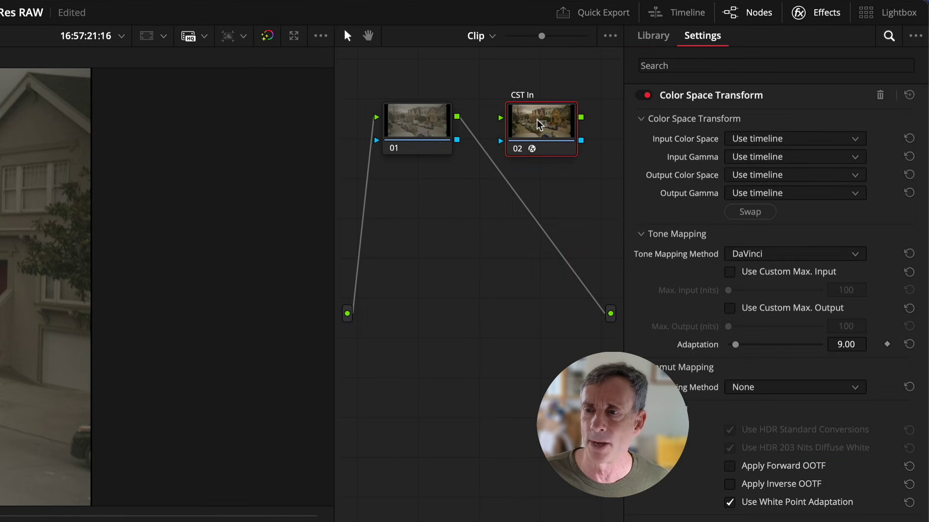
left_click(822, 141)
scroll(821, 187, "down", 15)
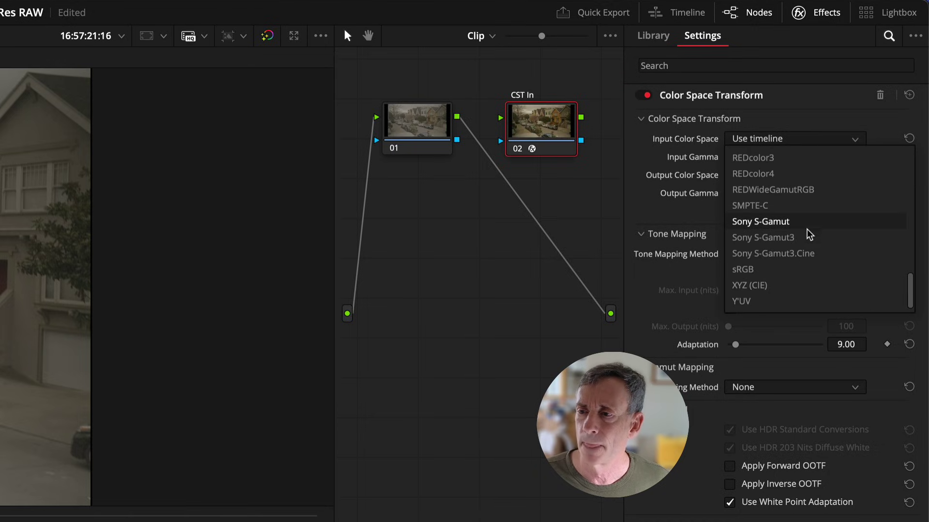
left_click(818, 255)
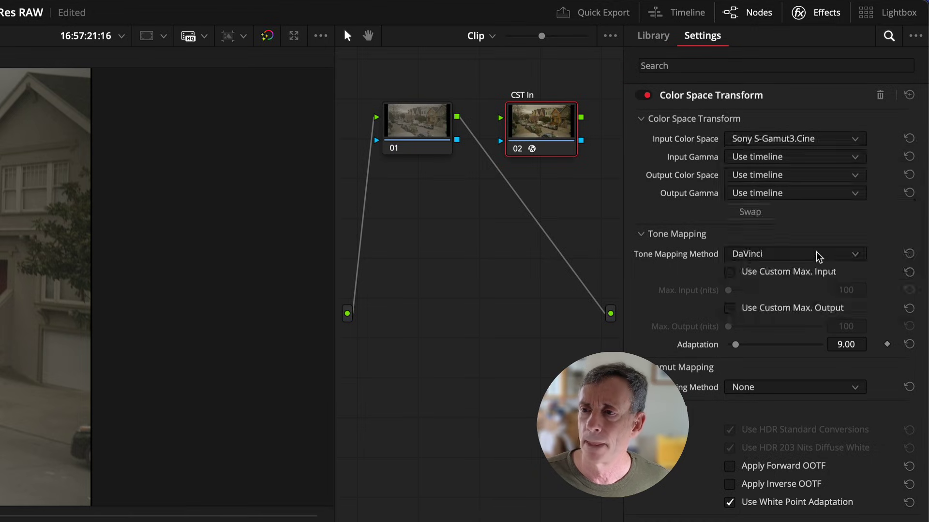
left_click(795, 161)
scroll(806, 270, "down", 15)
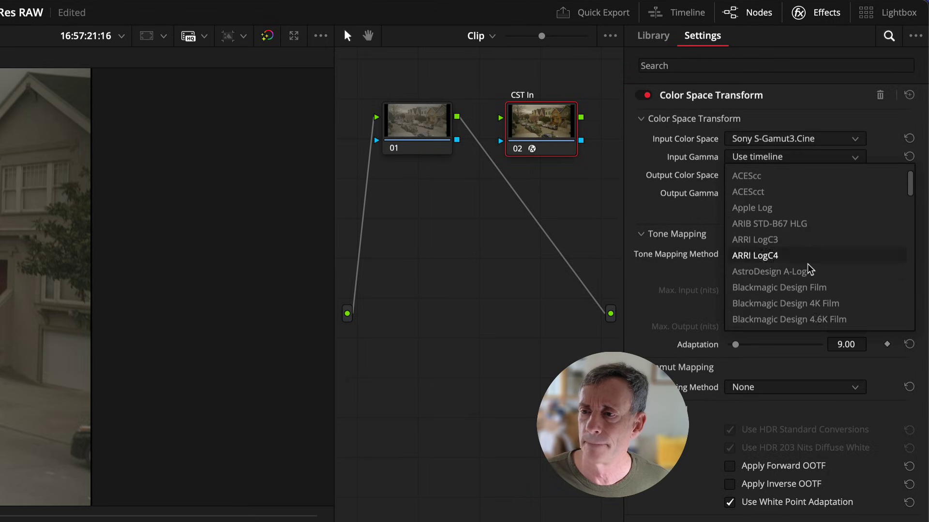
scroll(808, 268, "down", 1)
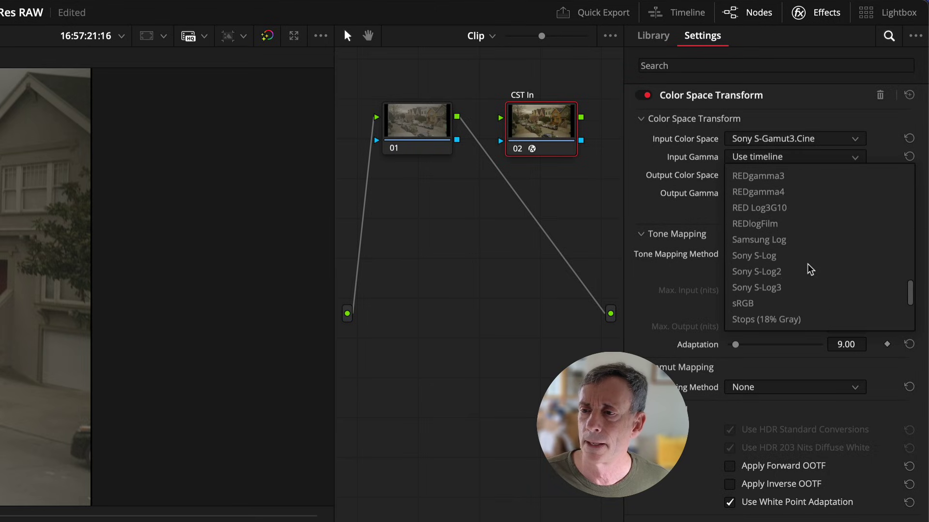
left_click(782, 287)
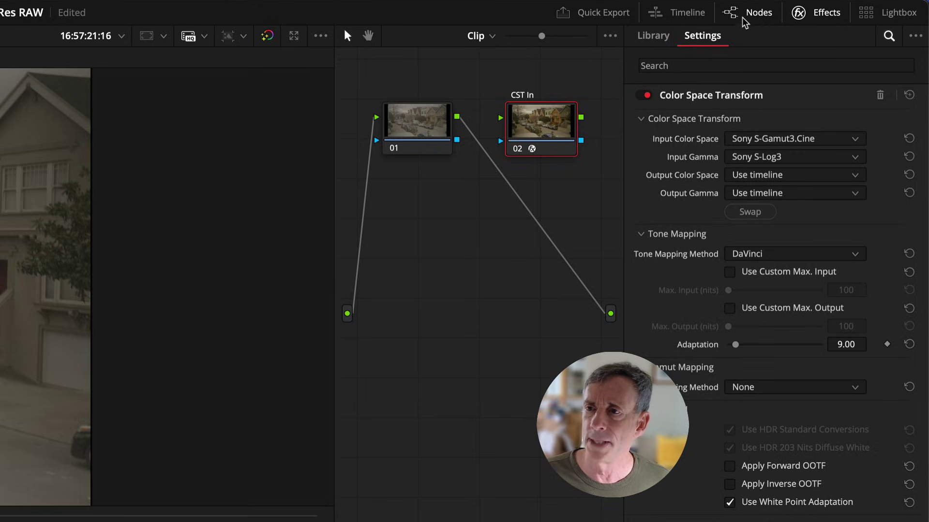
Wire node 01 through the CST In node to the output, toggle it to compare, and save.
left_click(833, 15)
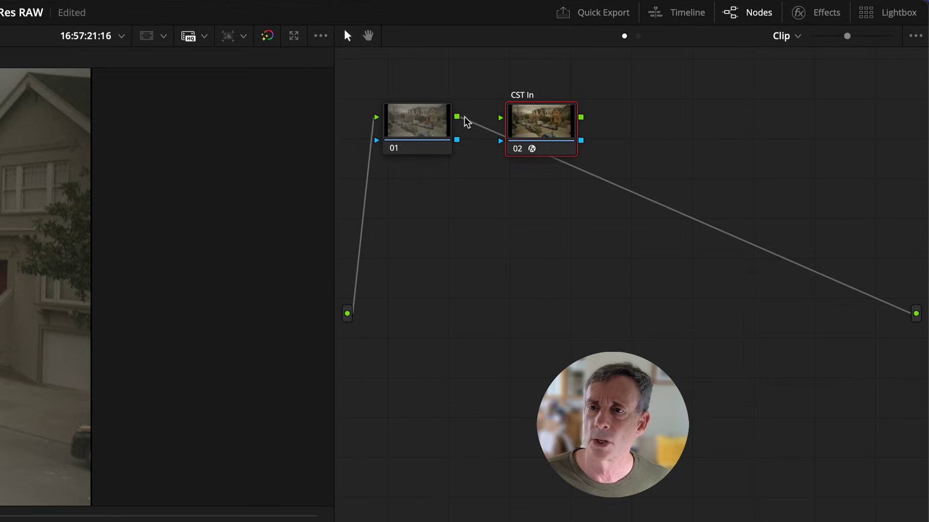
left_click_drag(460, 118, 501, 118)
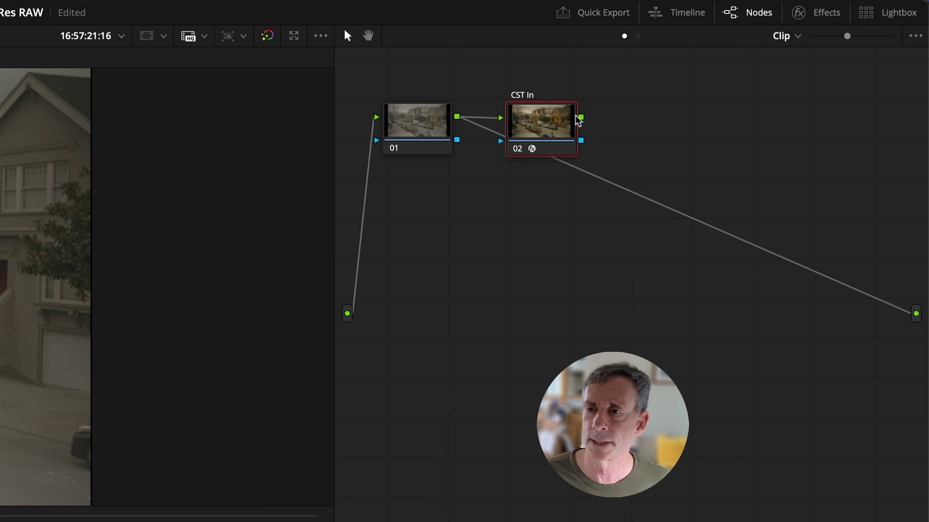
left_click_drag(581, 117, 917, 284)
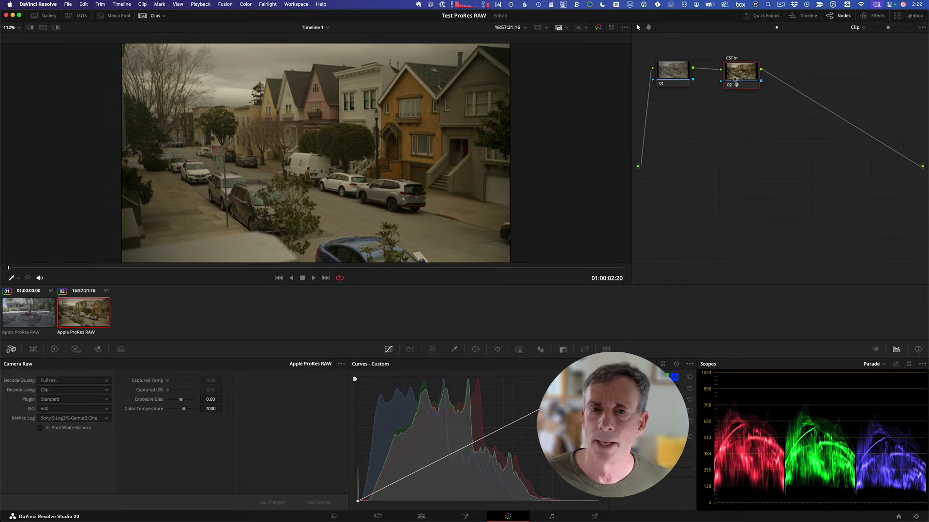
left_click_drag(736, 81, 737, 81)
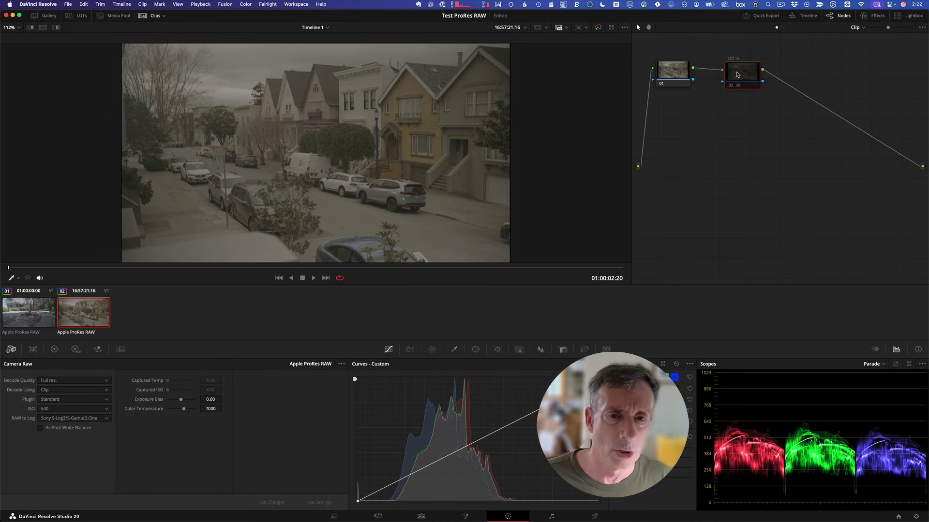
key("ctrl+d")
key("ctrl+d")
key("ctrl+d")
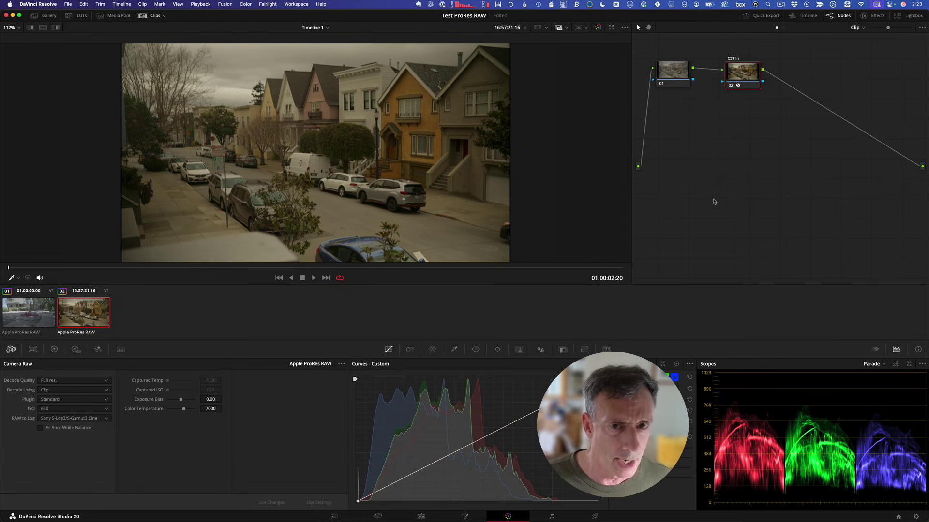
key("ctrl+s")
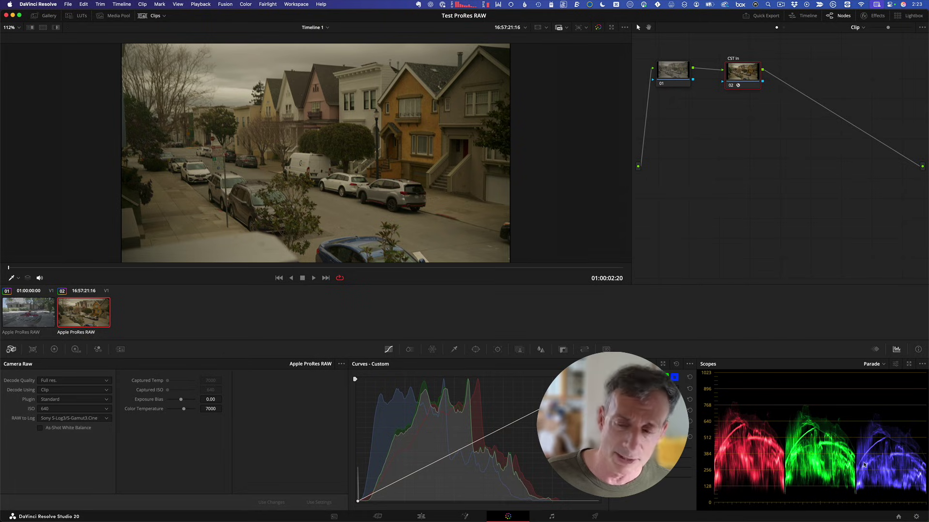
Set the street clip's colour temperature to 5500 and nudge the CST In node lower.
left_click(210, 408)
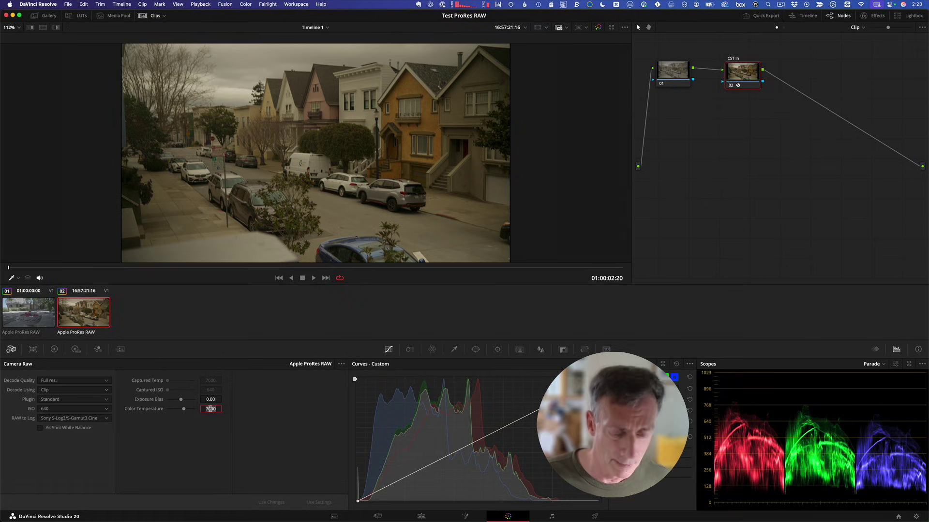
type("55")
key("Return")
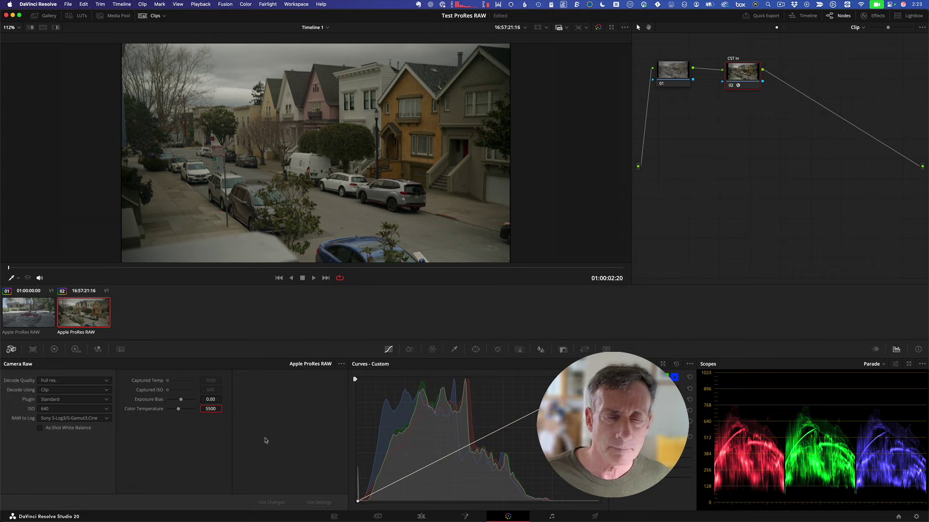
left_click_drag(740, 80, 737, 82)
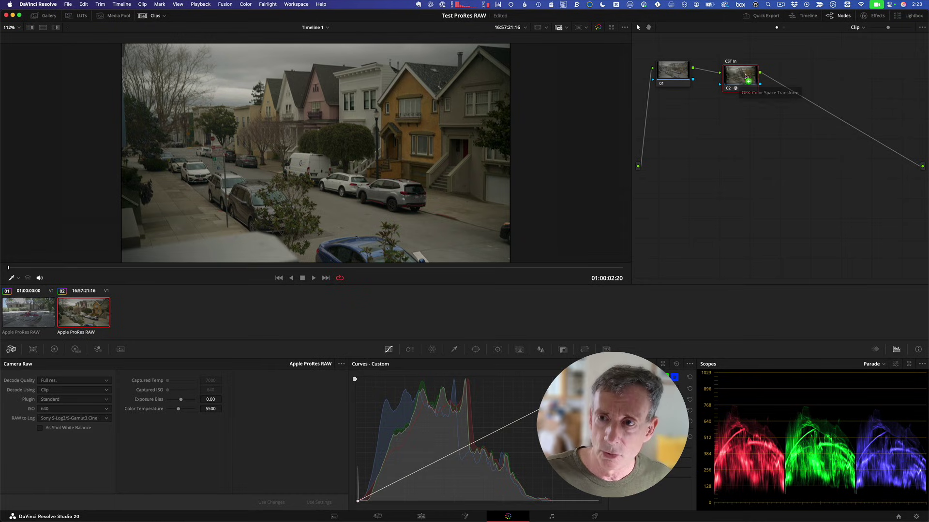
Extract the CST In node from the street clip's node chain.
left_click_drag(738, 81, 803, 69)
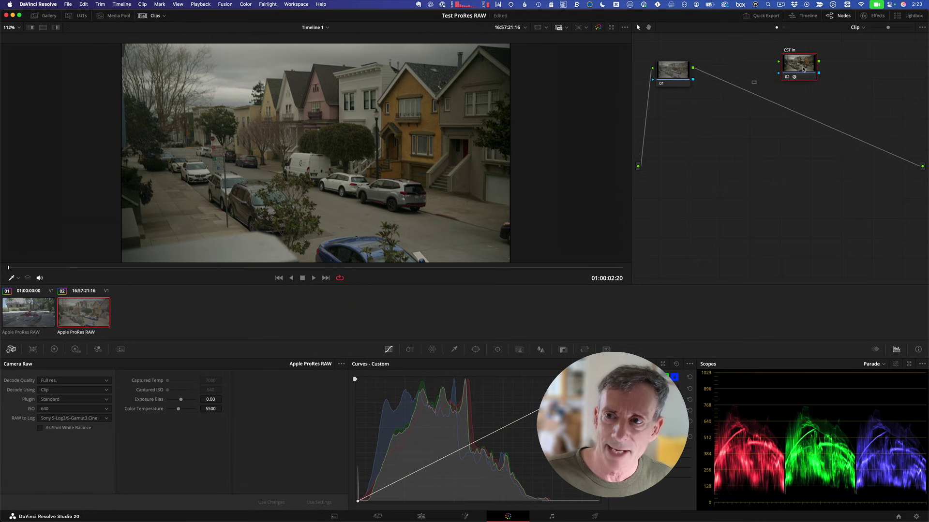
key("e")
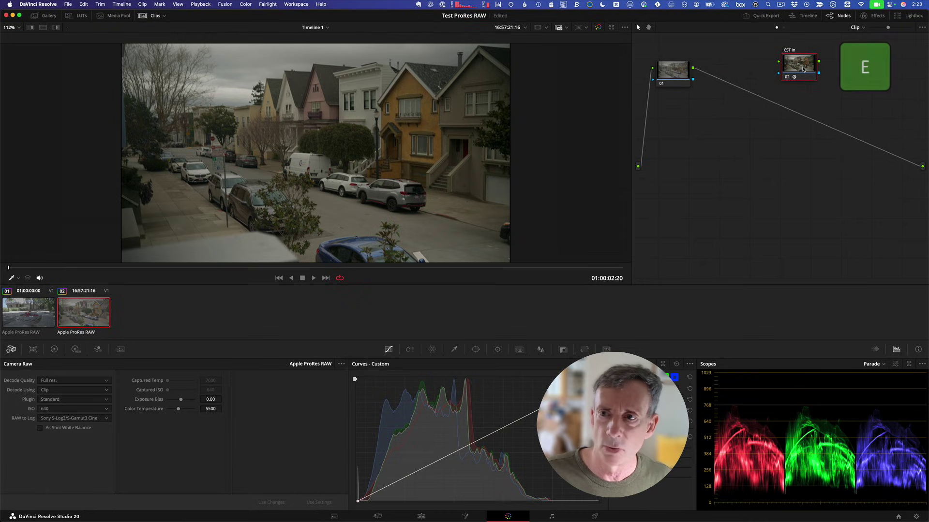
left_click(678, 77)
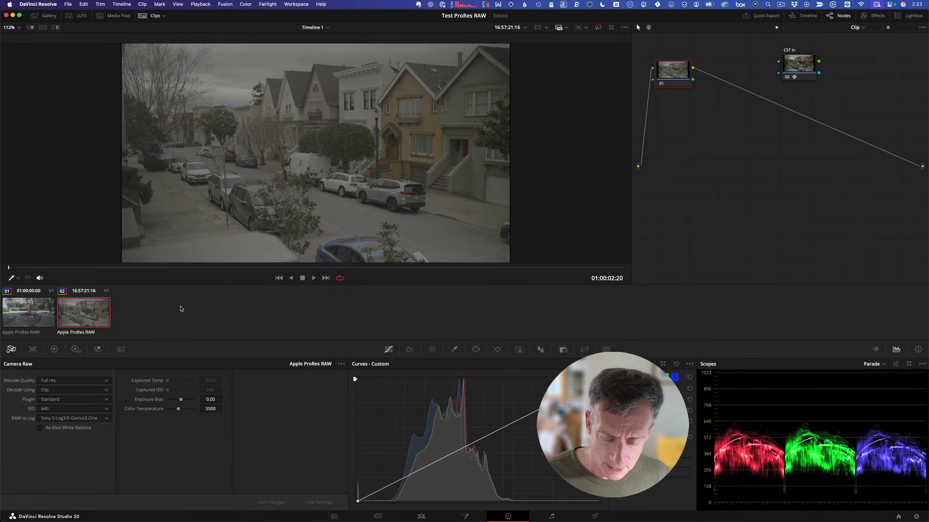
Set the project's Color science to DaVinci YRGB Color Managed in Project Settings.
key("shift+9")
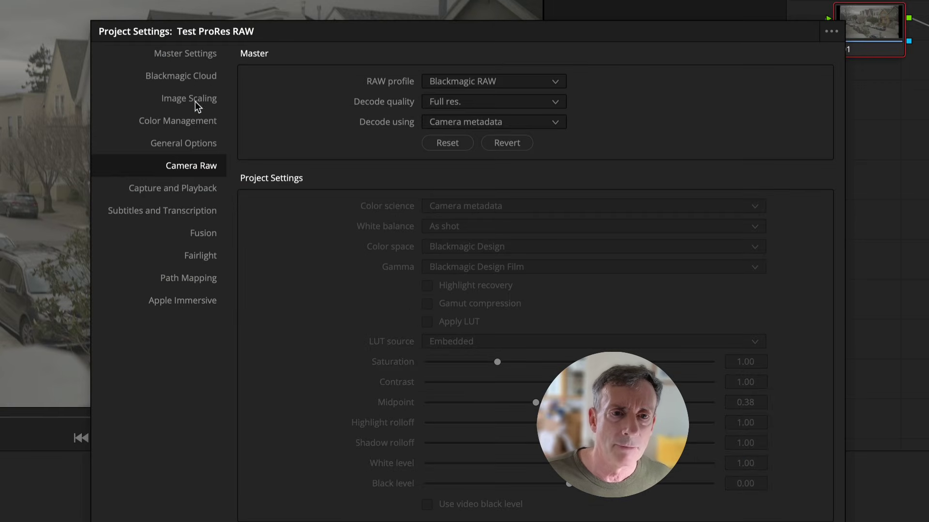
left_click(334, 119)
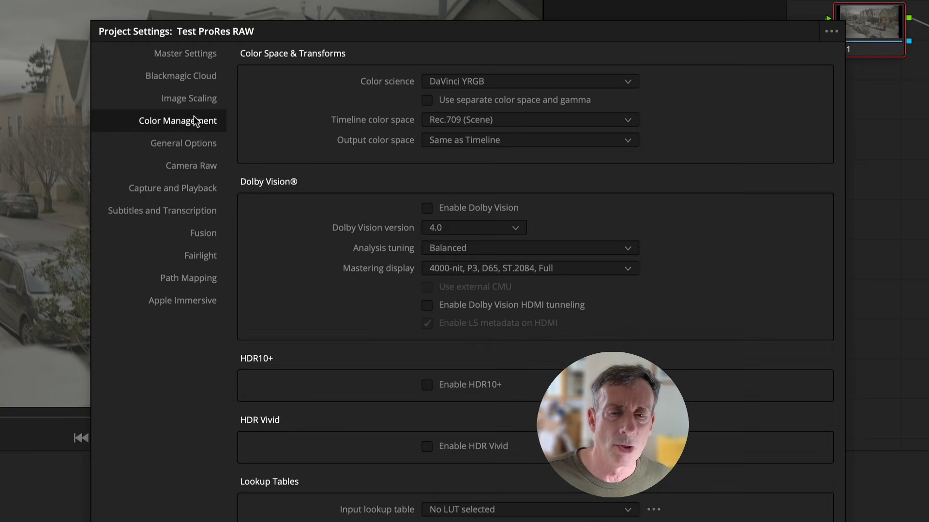
left_click(507, 85)
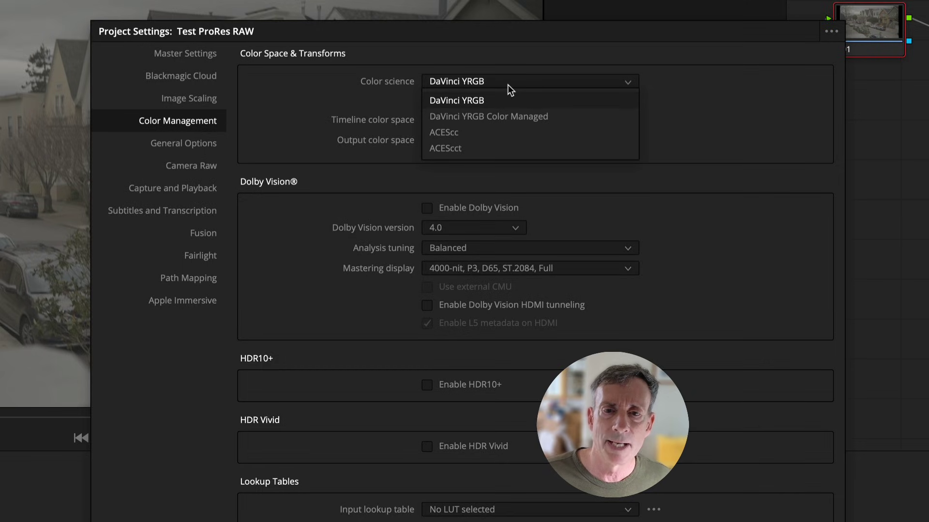
left_click(570, 116)
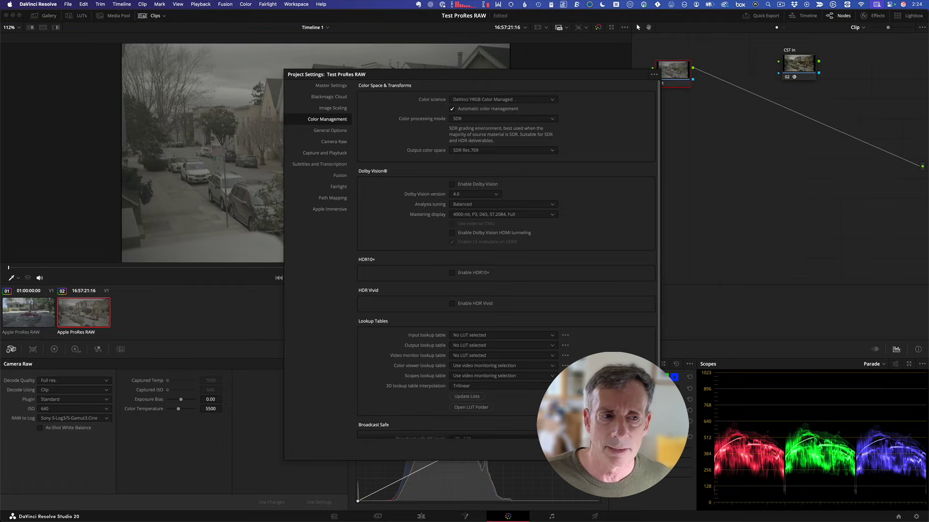
key("Return")
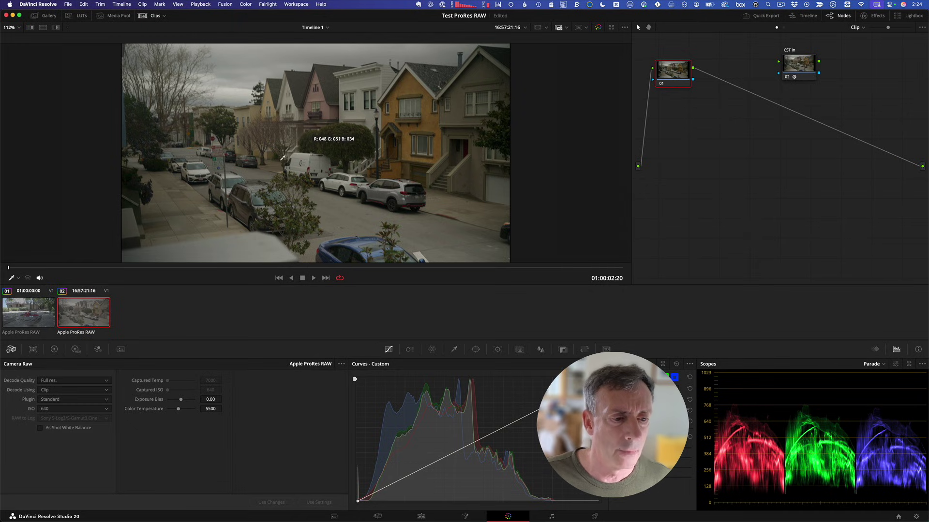
Pick a different LUT for the bowl clip from its LUT submenu.
left_click(26, 315)
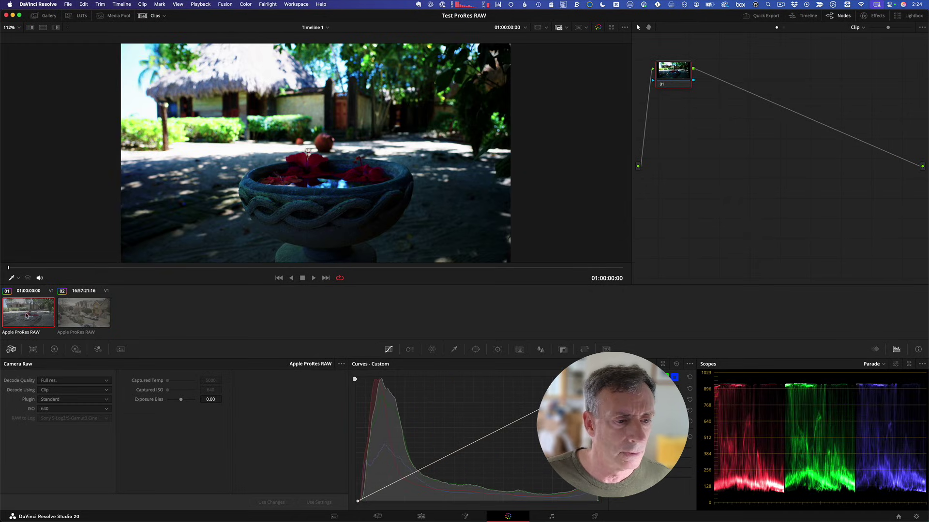
right_click(27, 315)
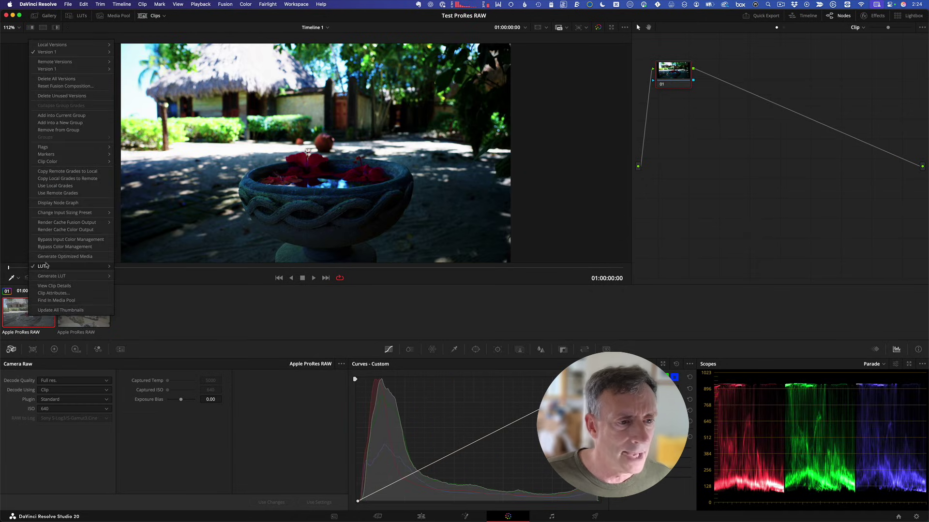
mouse_move(46, 266)
left_click(137, 266)
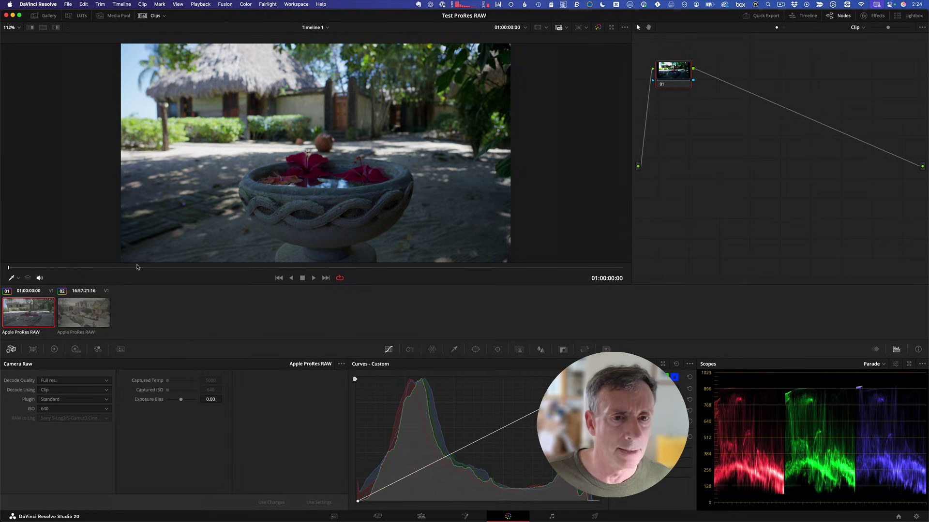
Compare the bowl clip against the street clip, ending with the street clip's options open.
left_click(94, 310)
left_click(25, 315)
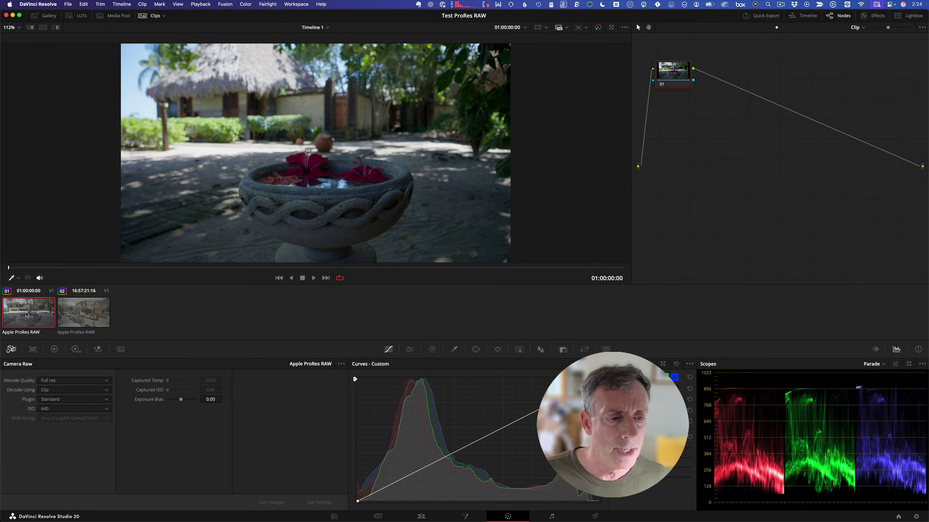
left_click(72, 316)
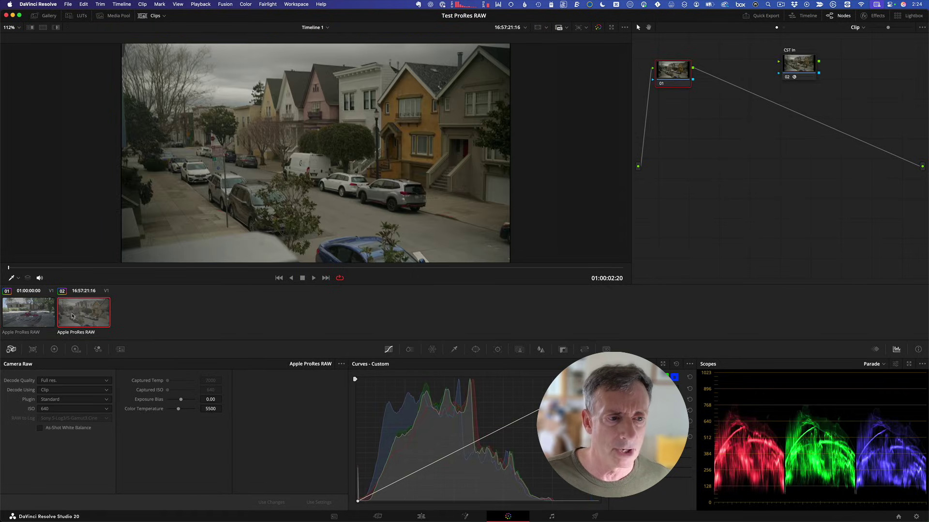
left_click(45, 314)
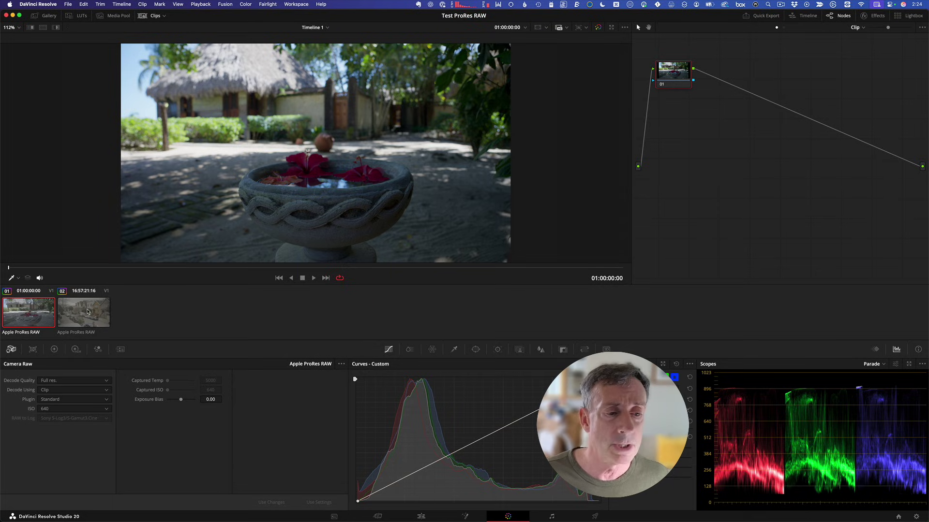
left_click(88, 312)
right_click(85, 310)
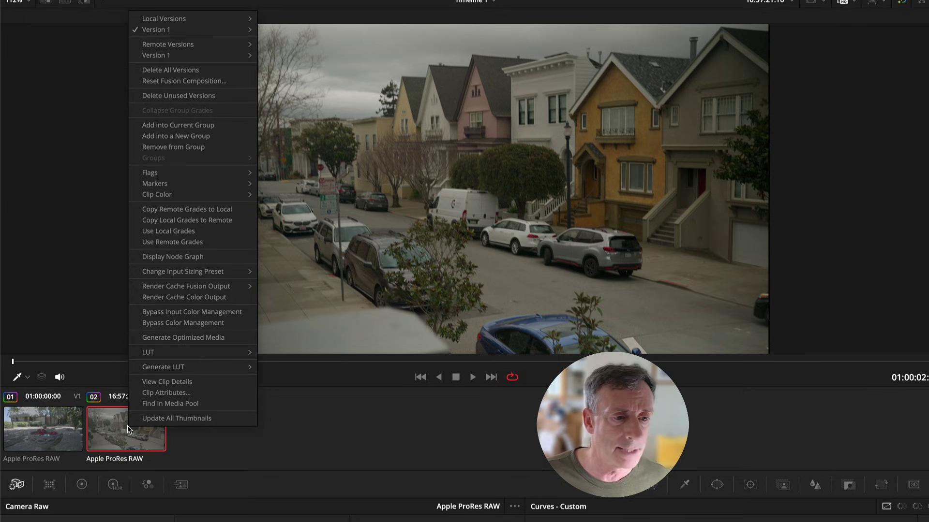
left_click(194, 312)
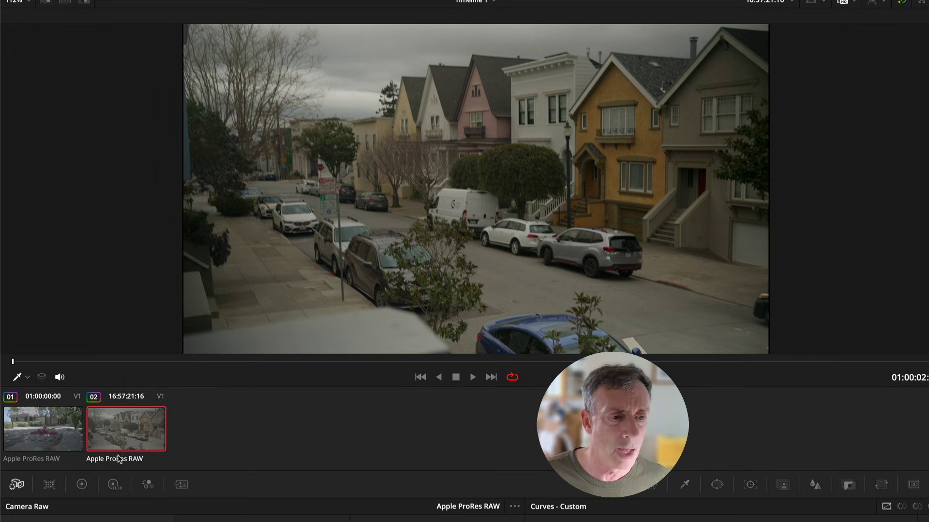
left_click(43, 440)
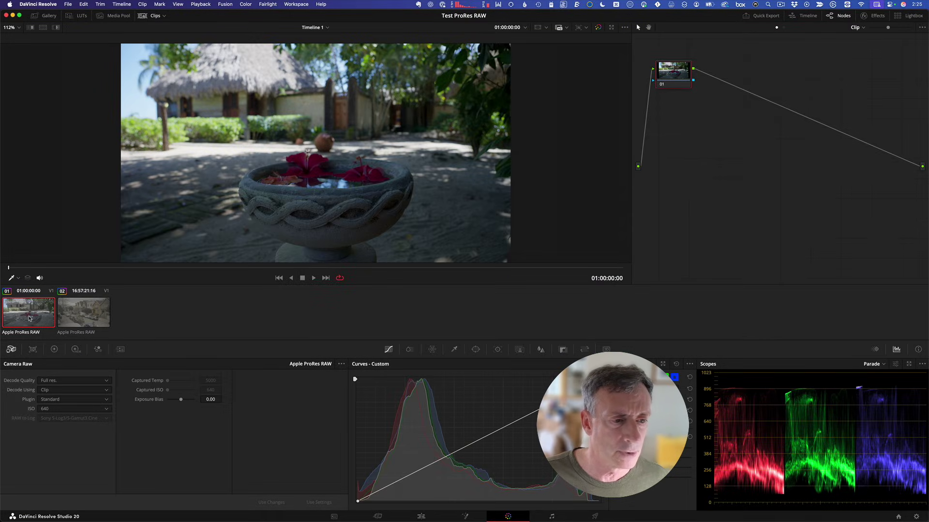
right_click(29, 319)
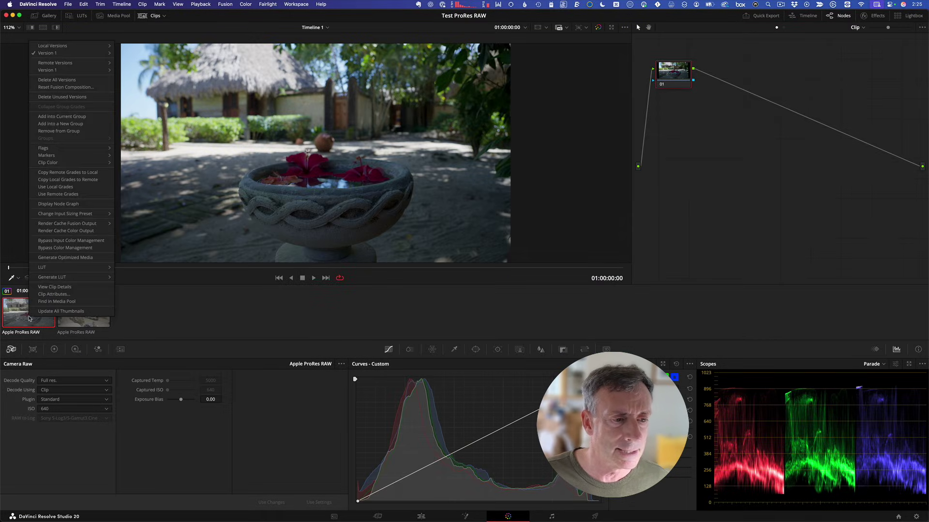
left_click(58, 241)
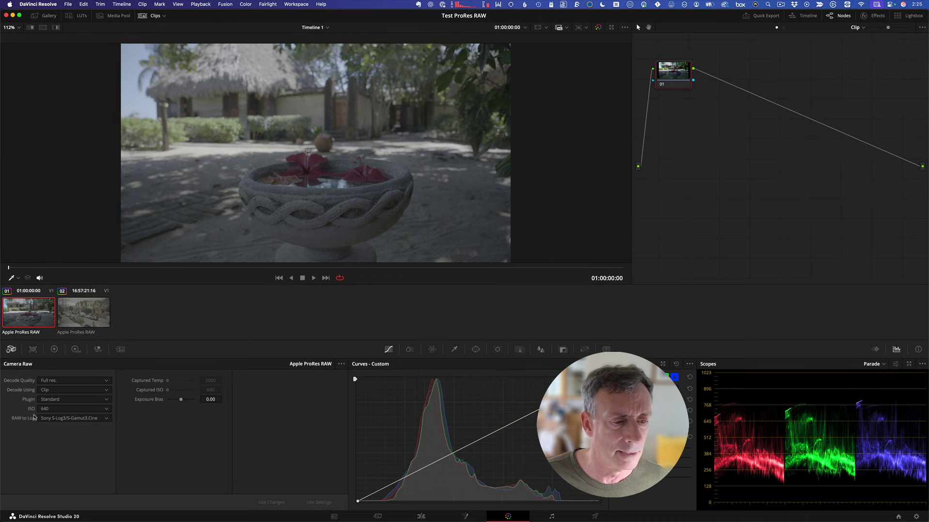
left_click(77, 419)
left_click(17, 429)
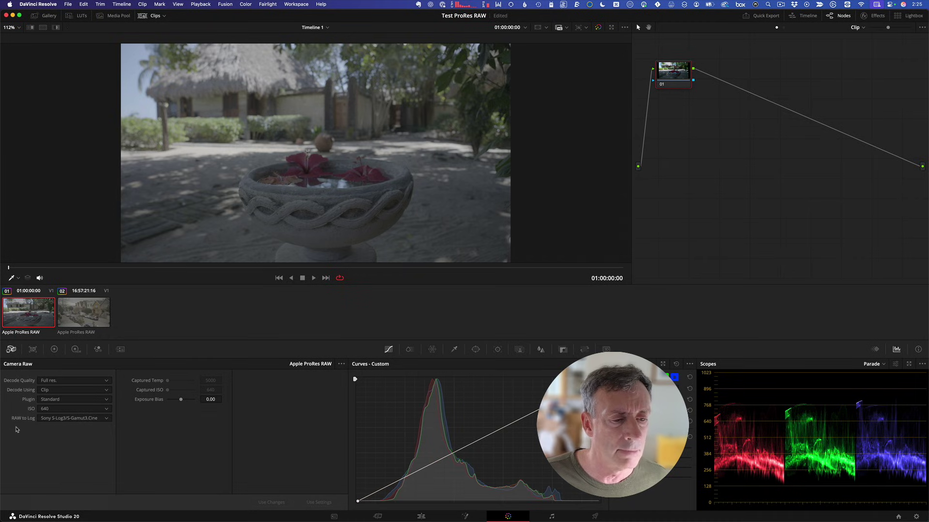
right_click(22, 317)
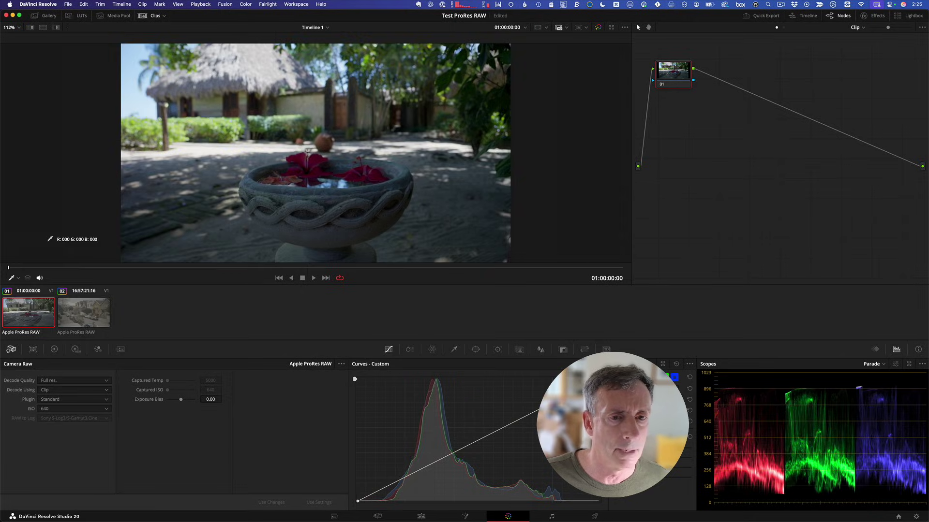
left_click(58, 240)
left_click(88, 316)
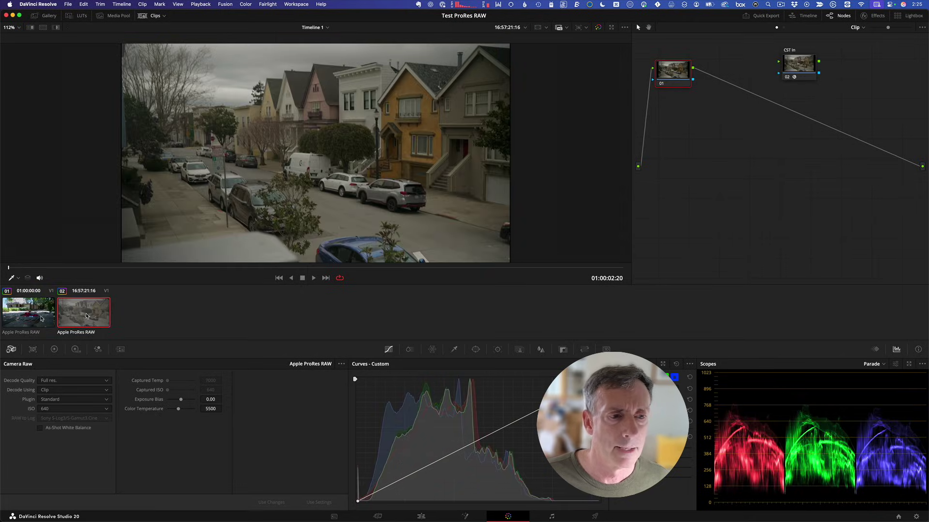